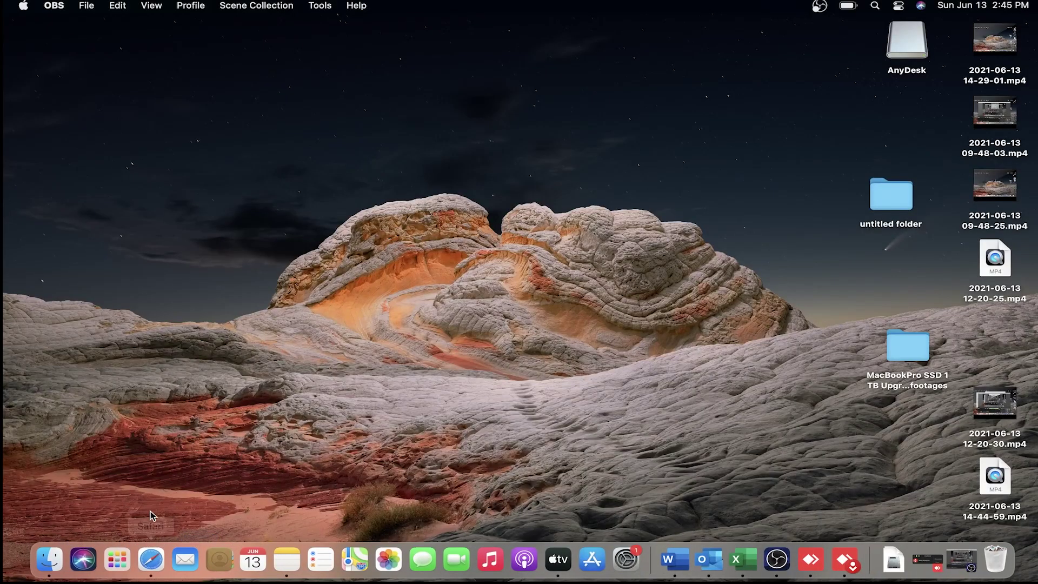
Search Google in Safari for 'team wiever' and open the TeamViewer download result
click(151, 560)
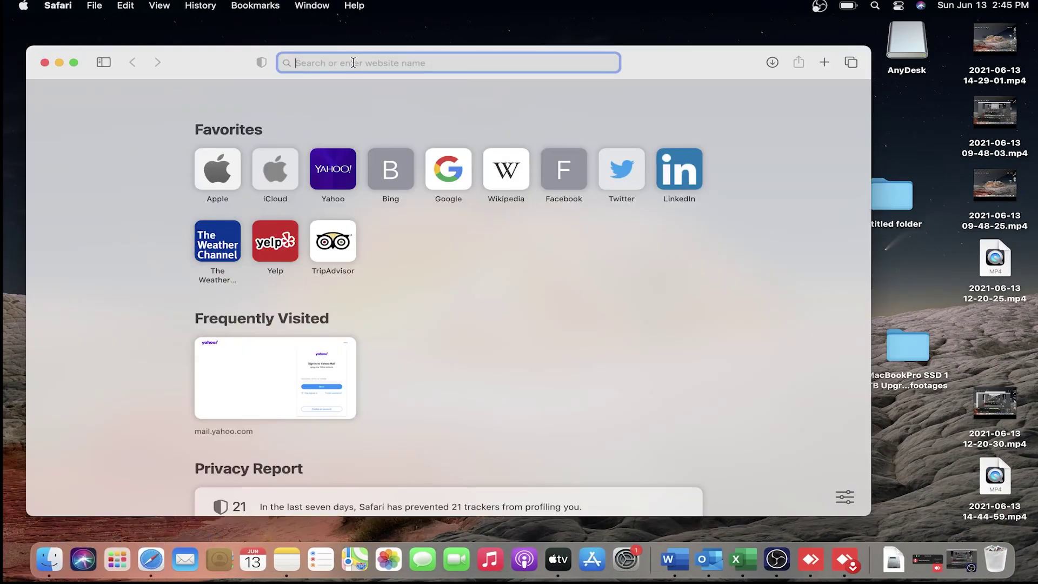
text(te)
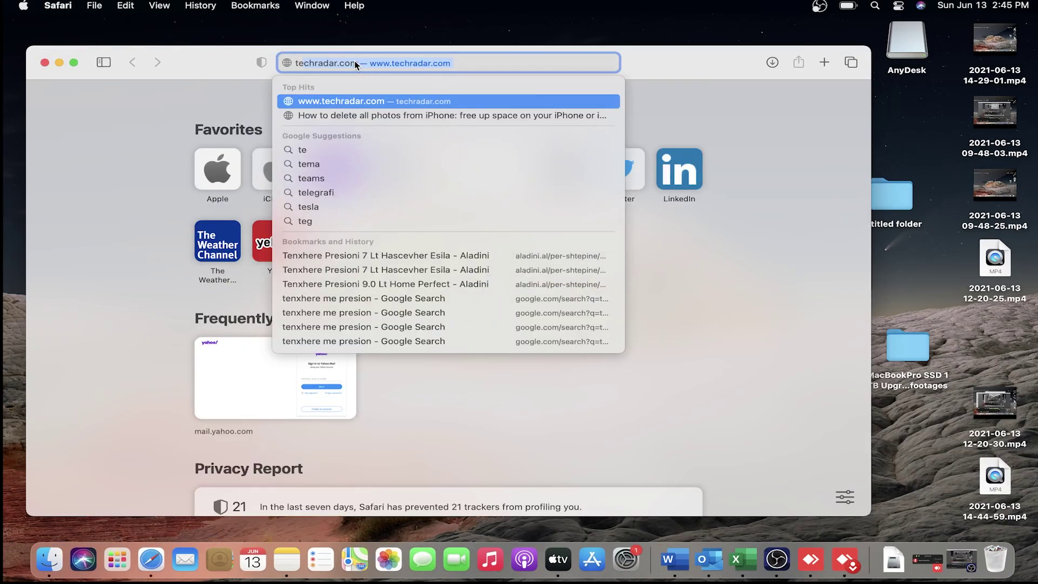
text(am w)
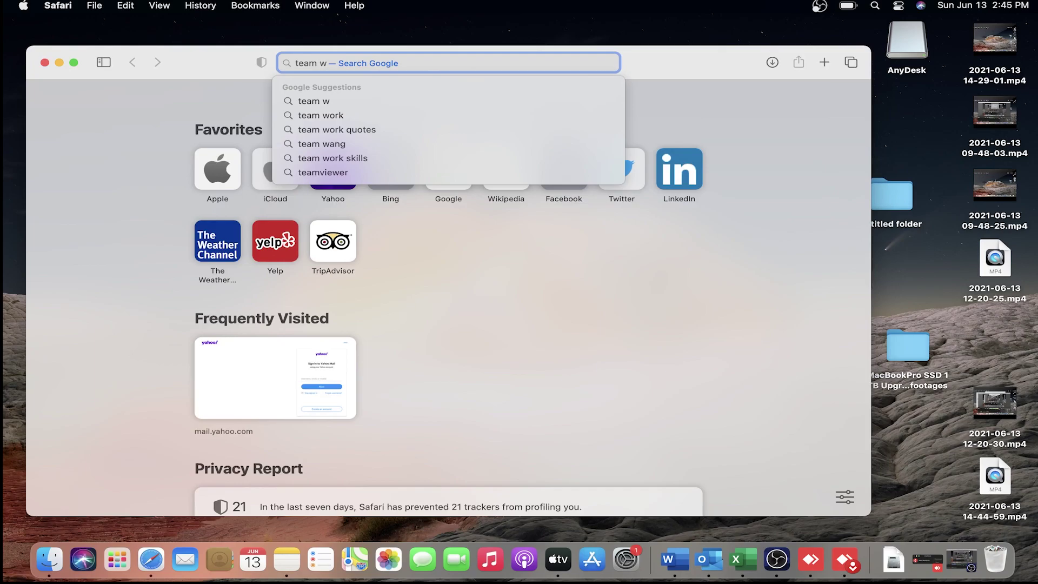
text(iever)
key(Return)
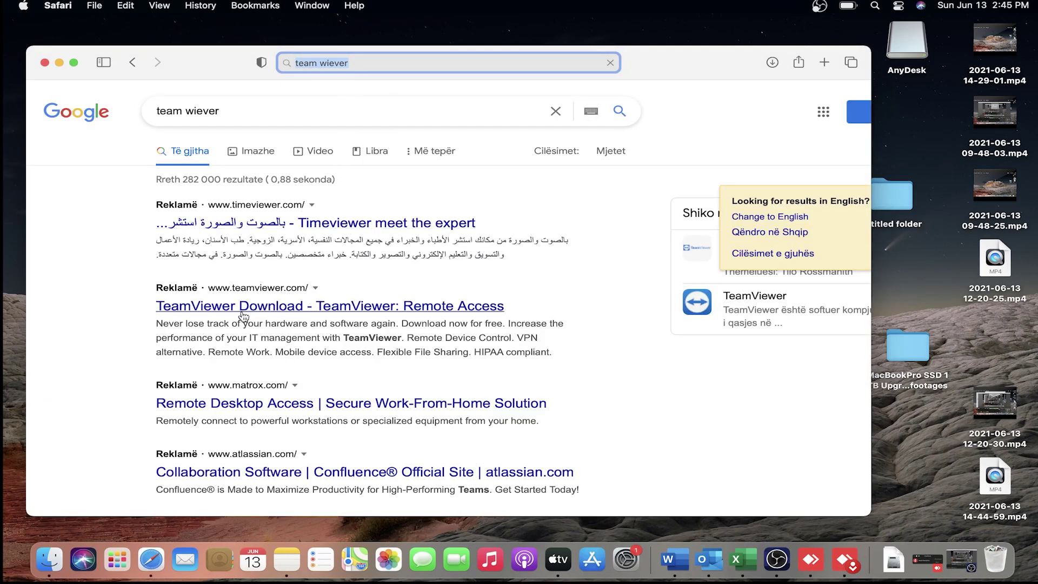
click(241, 313)
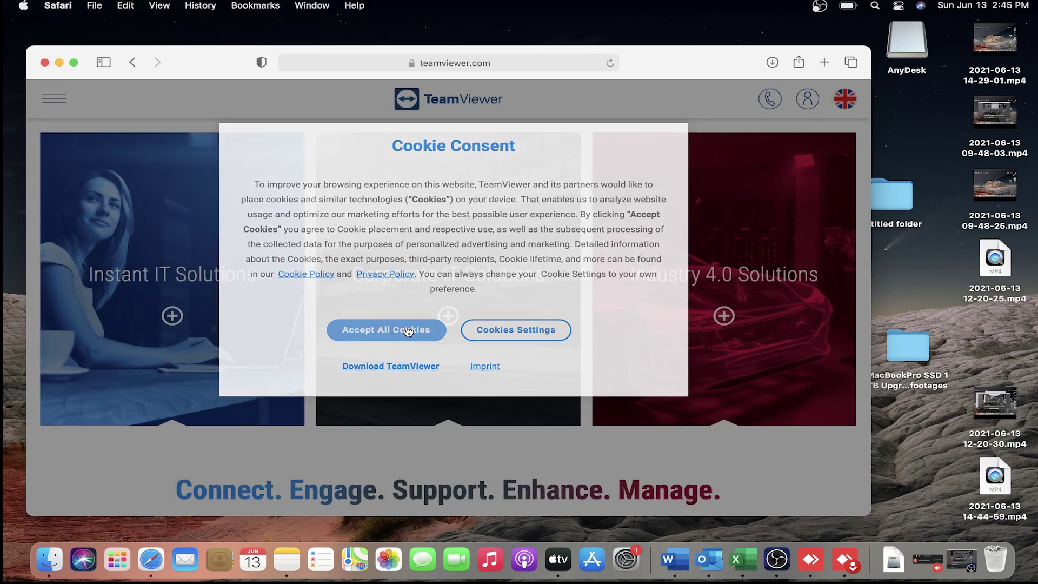
Accept the site's cookies and download TeamViewer.dmg for free, allowing teamviewer.com downloads
click(408, 331)
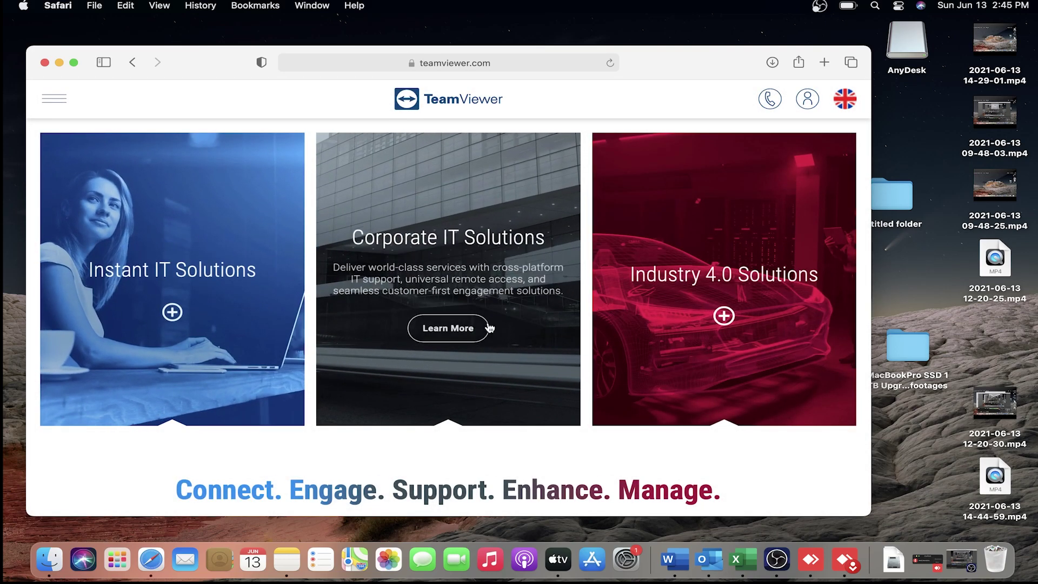
scroll(633, 348, down, 5)
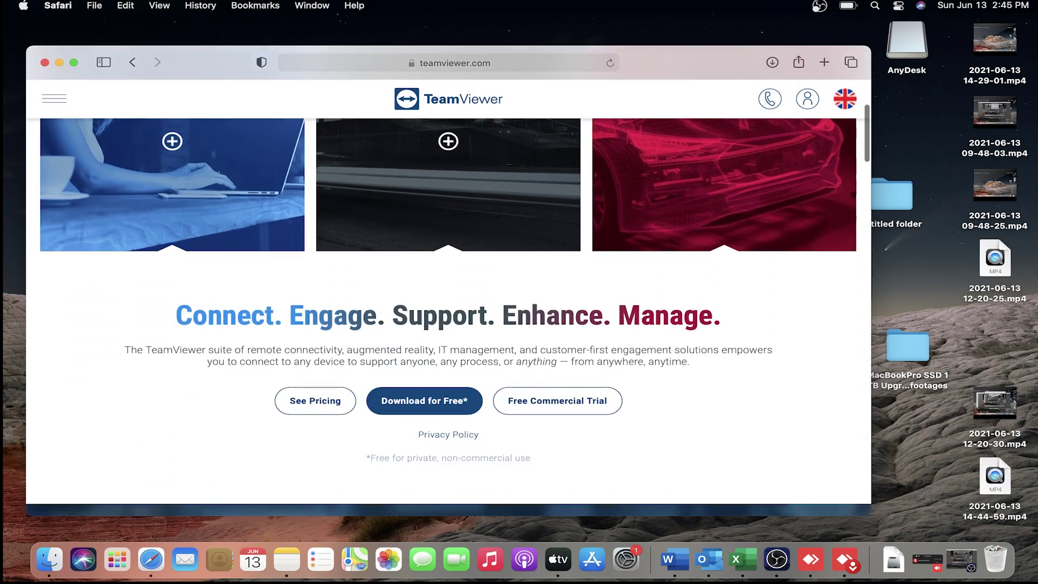
scroll(430, 305, down, 4)
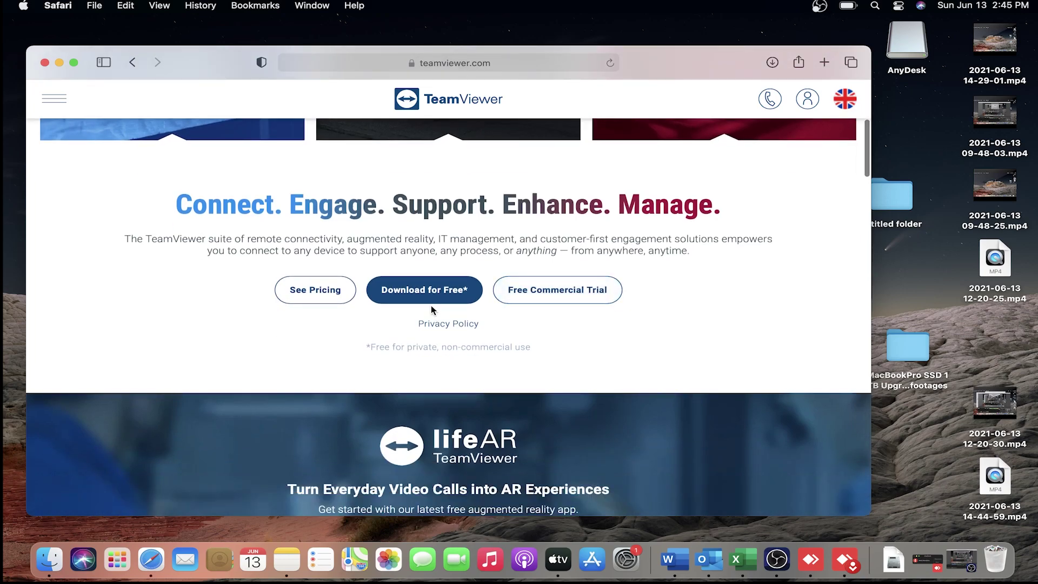
click(422, 295)
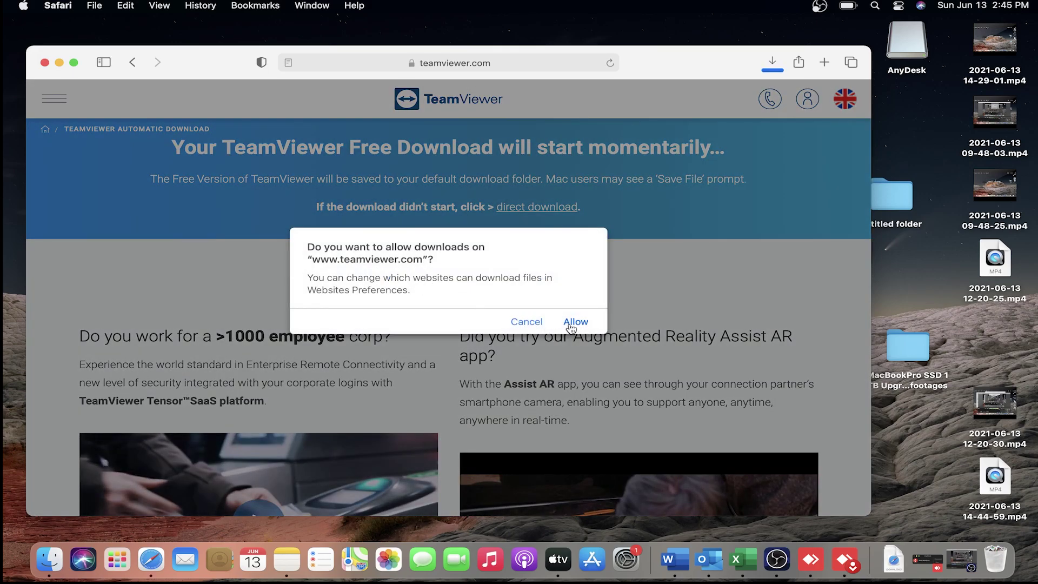
click(575, 322)
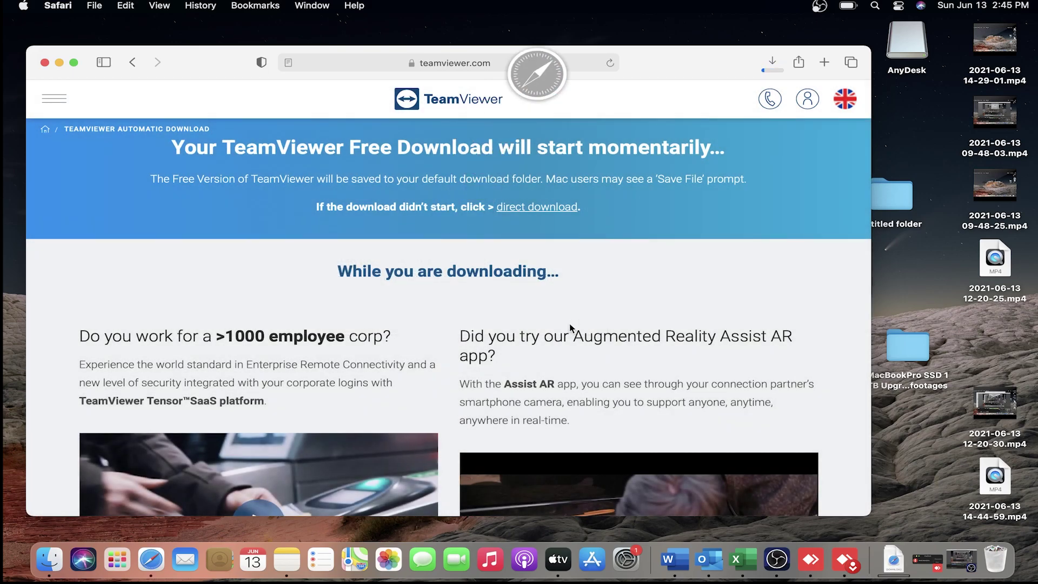
click(893, 555)
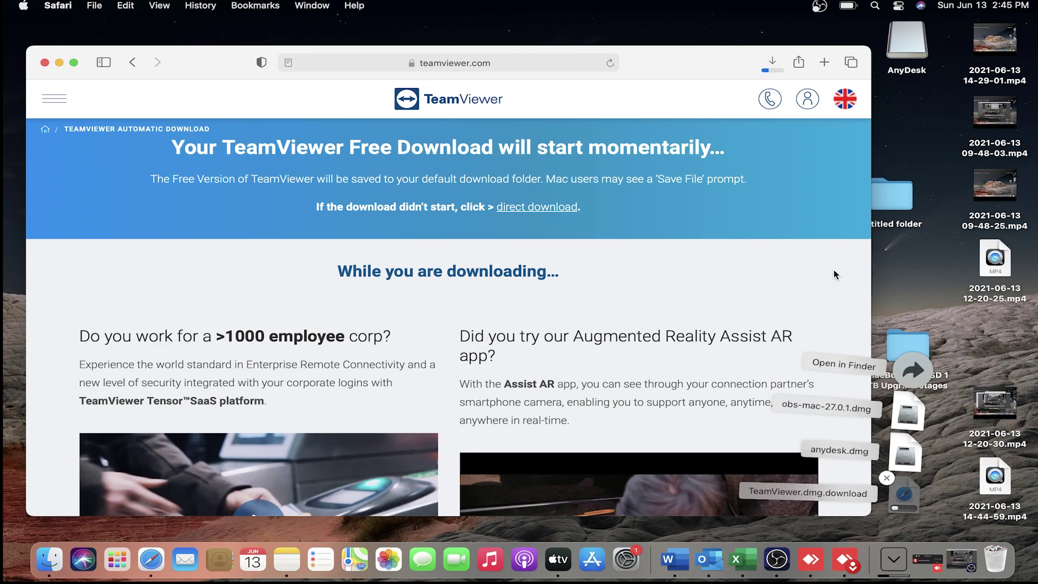
click(773, 63)
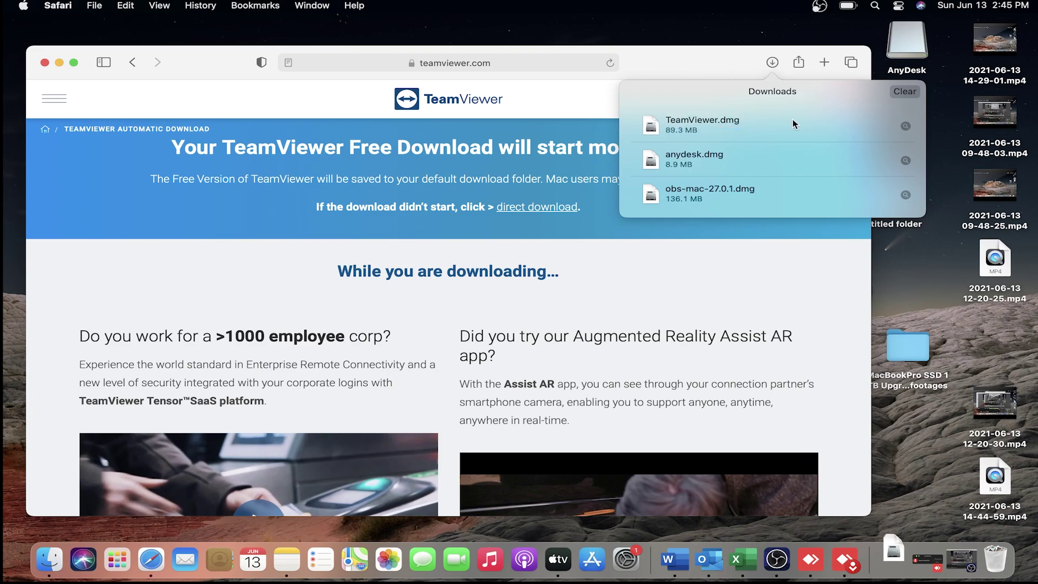
Mount TeamViewer.dmg and launch the Install TeamViewer package, confirming it may open
click(763, 127)
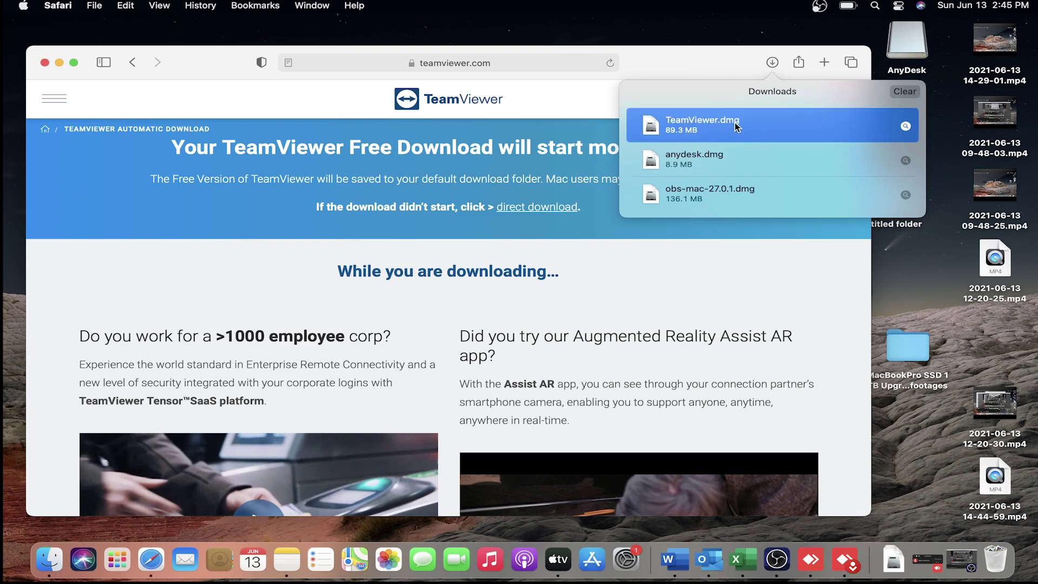
double_click(736, 126)
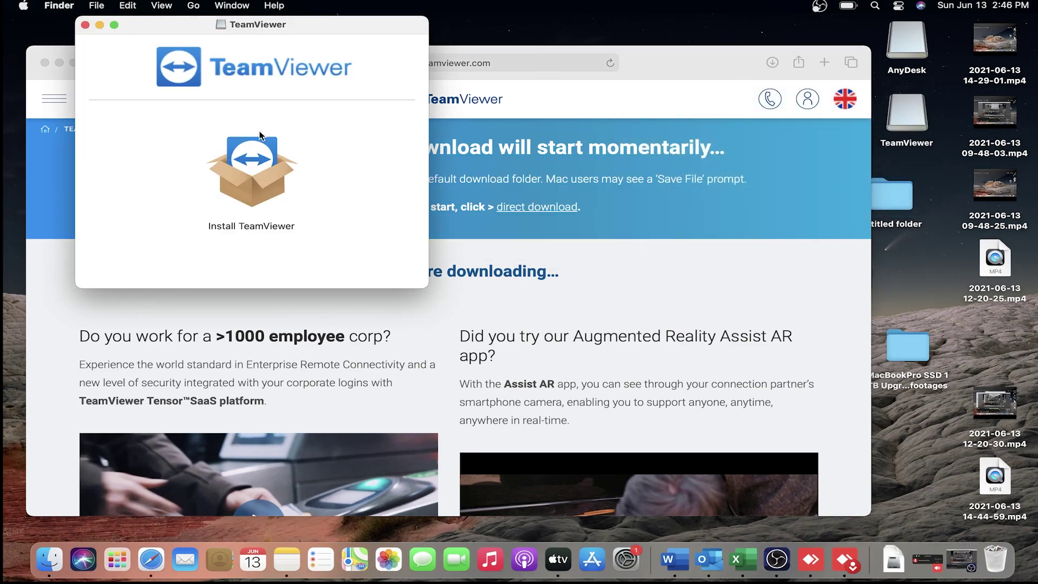
double_click(262, 166)
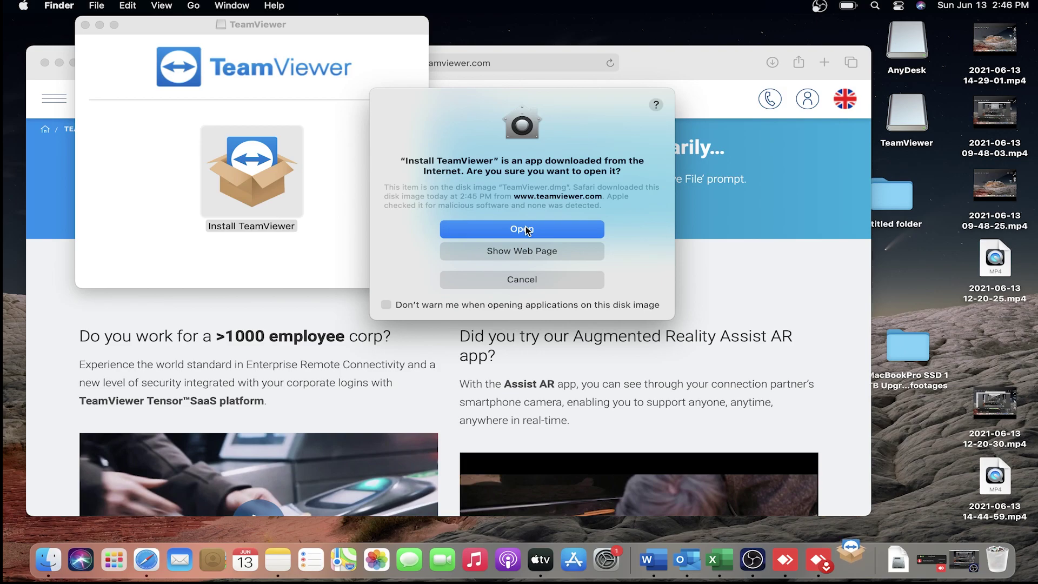
click(526, 230)
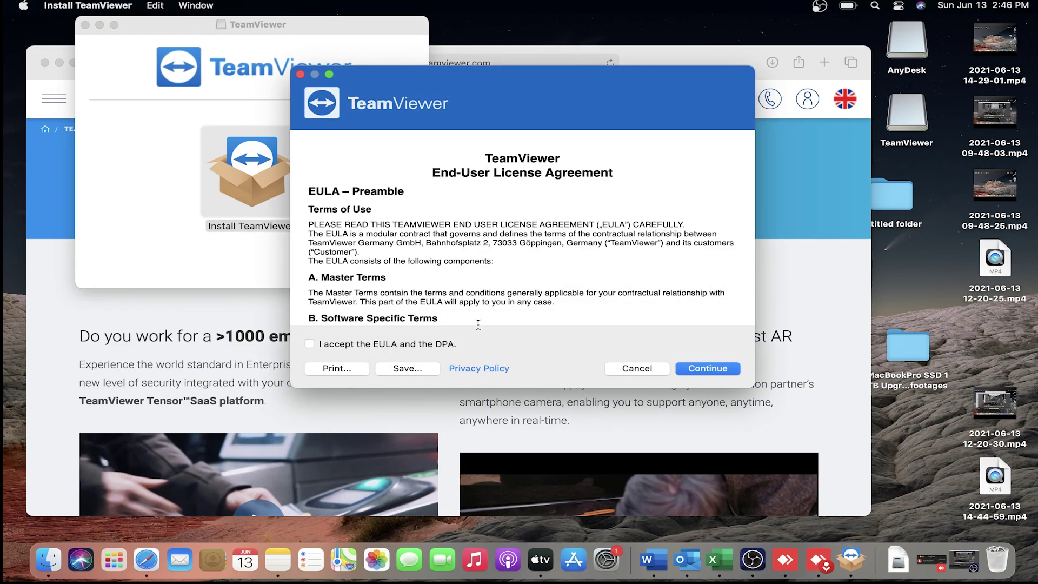
Accept the EULA and DPA, continue, and allow installer access to Downloads
click(405, 348)
click(706, 371)
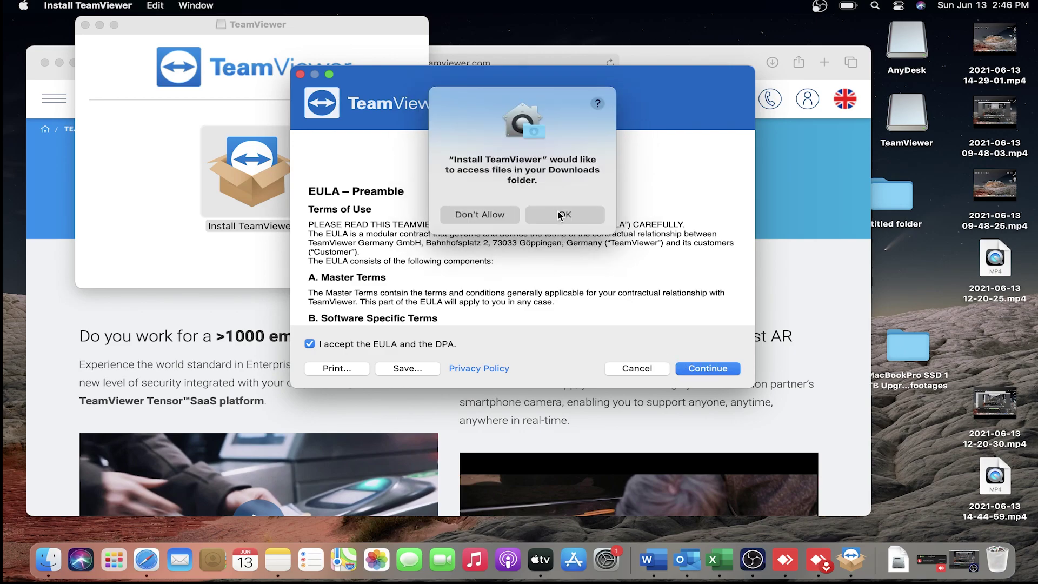
click(564, 214)
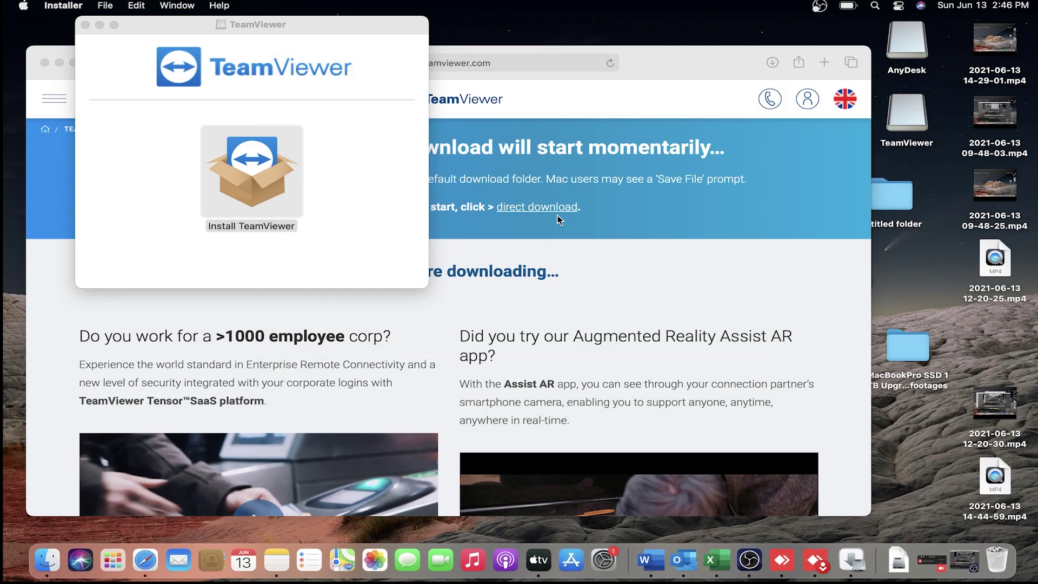
Install TeamViewer, authorizing with the account password, and close the finished installer
click(704, 377)
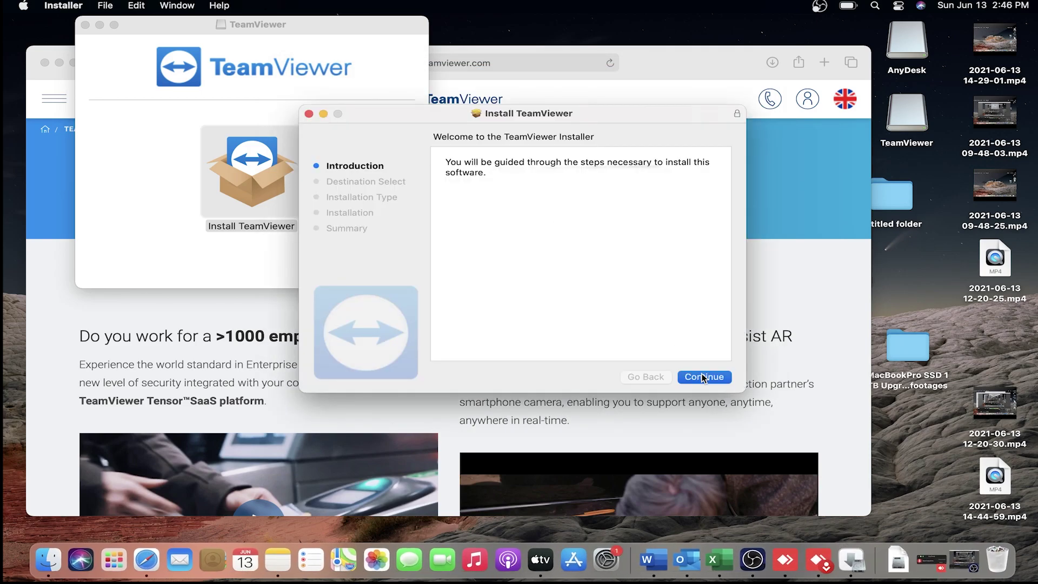
click(704, 376)
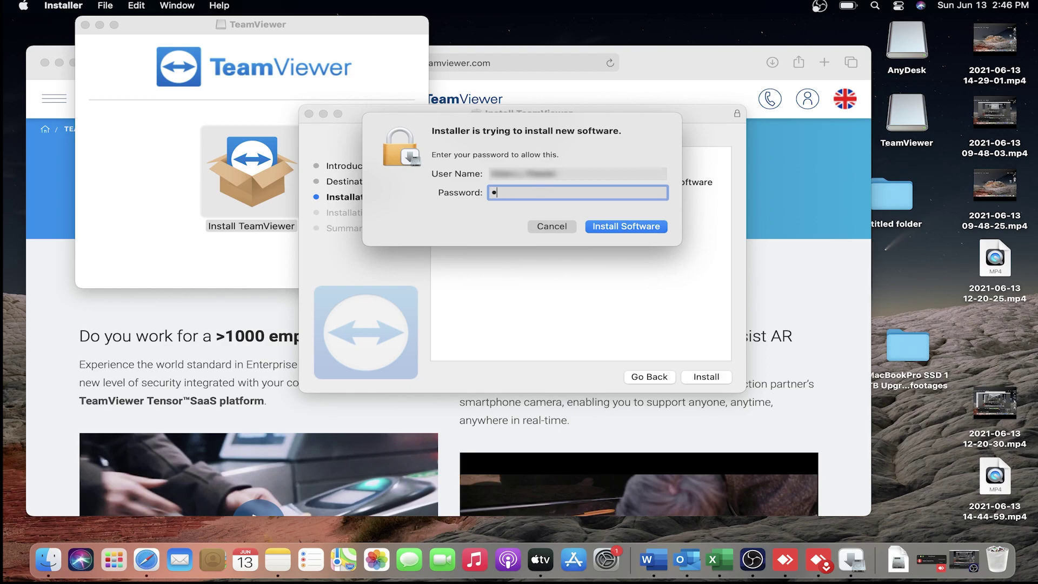
text(•••••••)
click(625, 227)
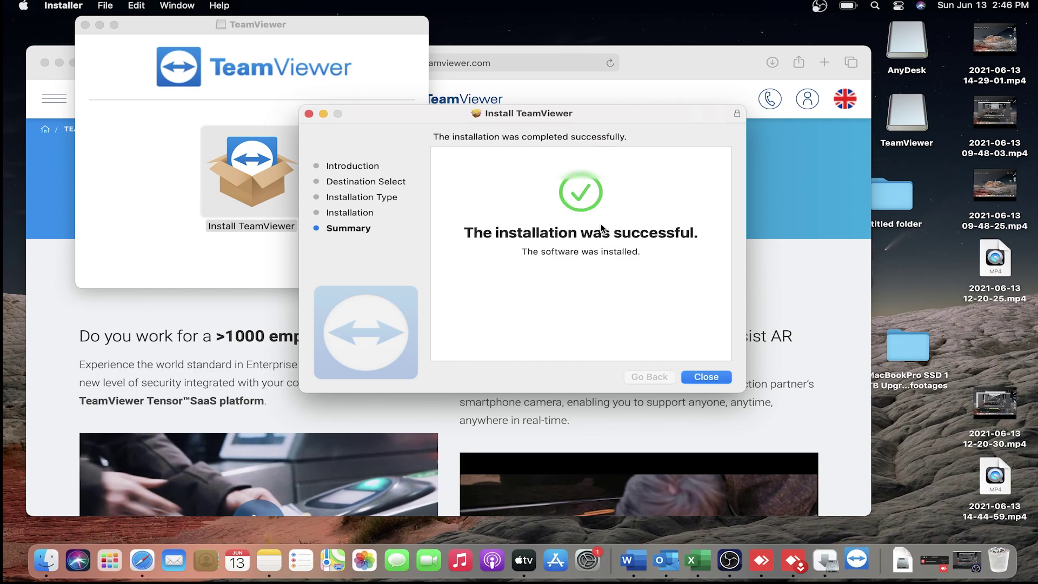
click(709, 377)
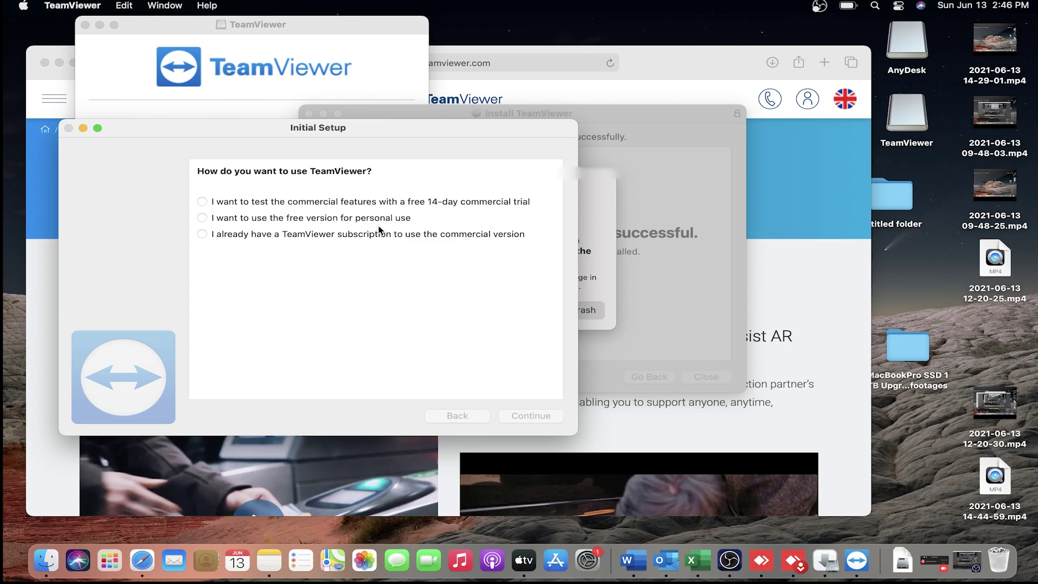
Choose the free version for personal use in Initial Setup and finish the assistant
click(319, 217)
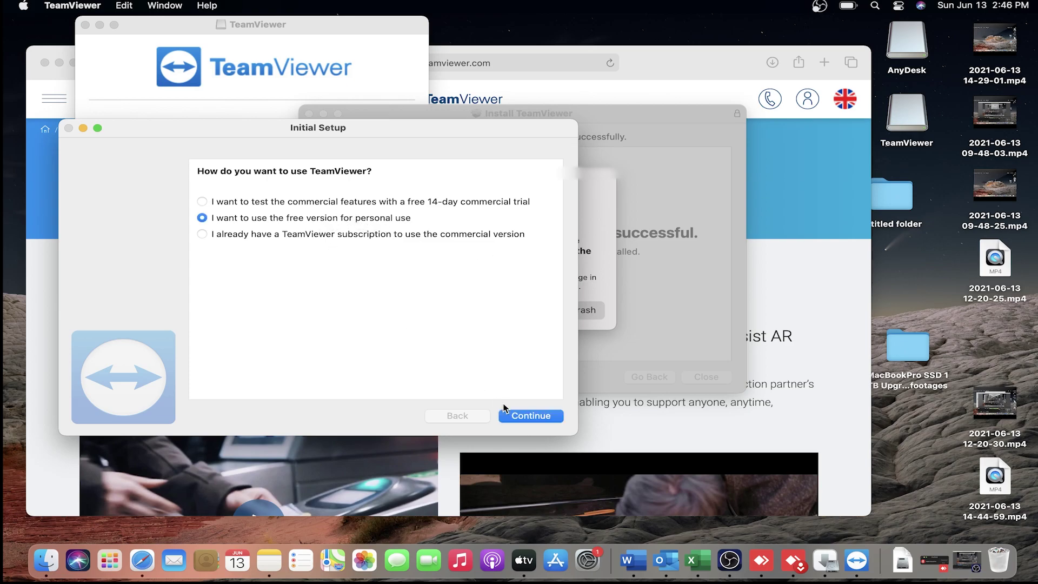
click(528, 417)
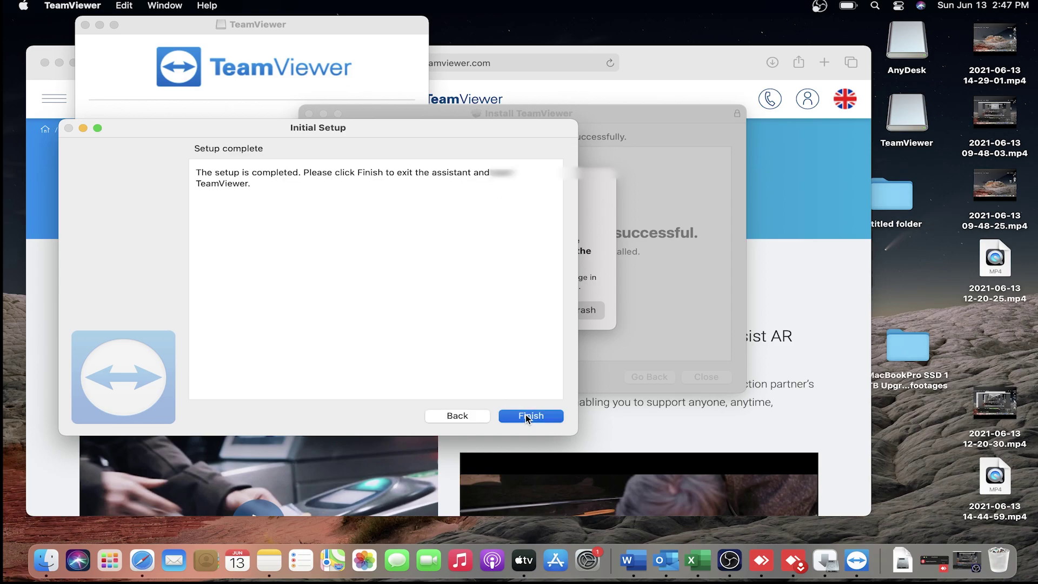
click(526, 414)
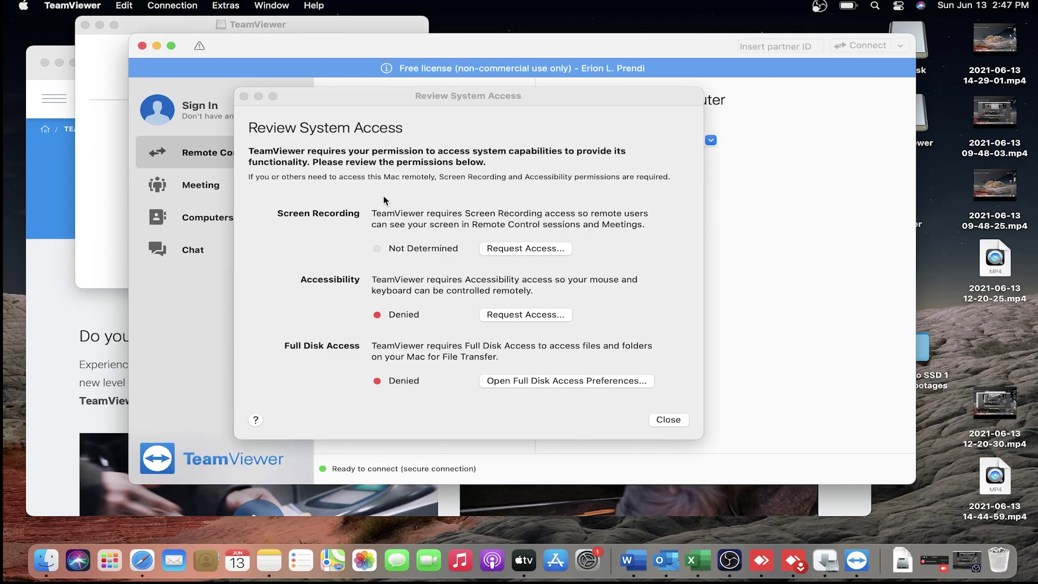
Move the Review System Access dialog aside and request Accessibility permission for TeamViewer
drag(355, 99, 440, 97)
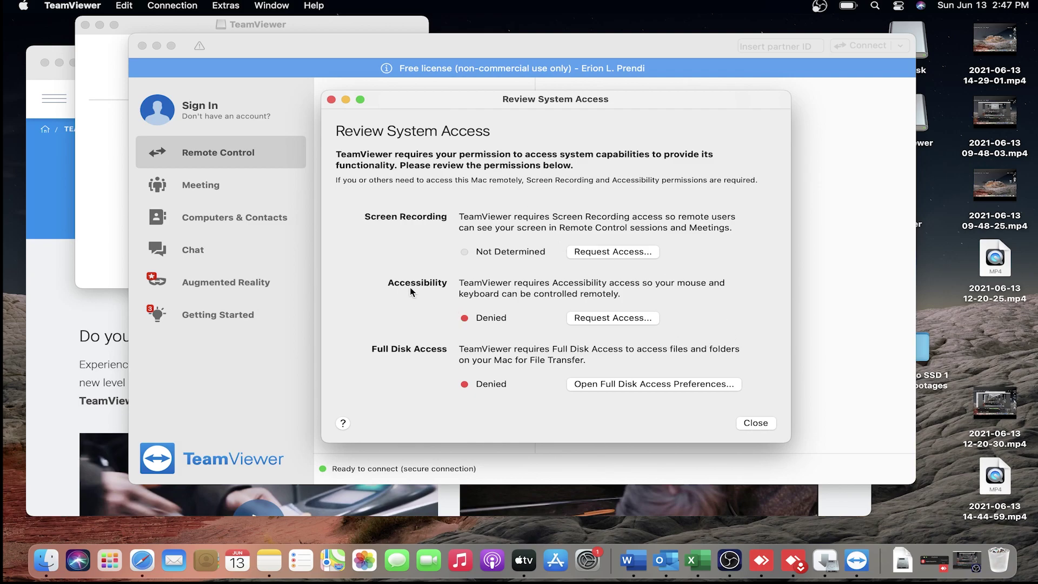
click(602, 321)
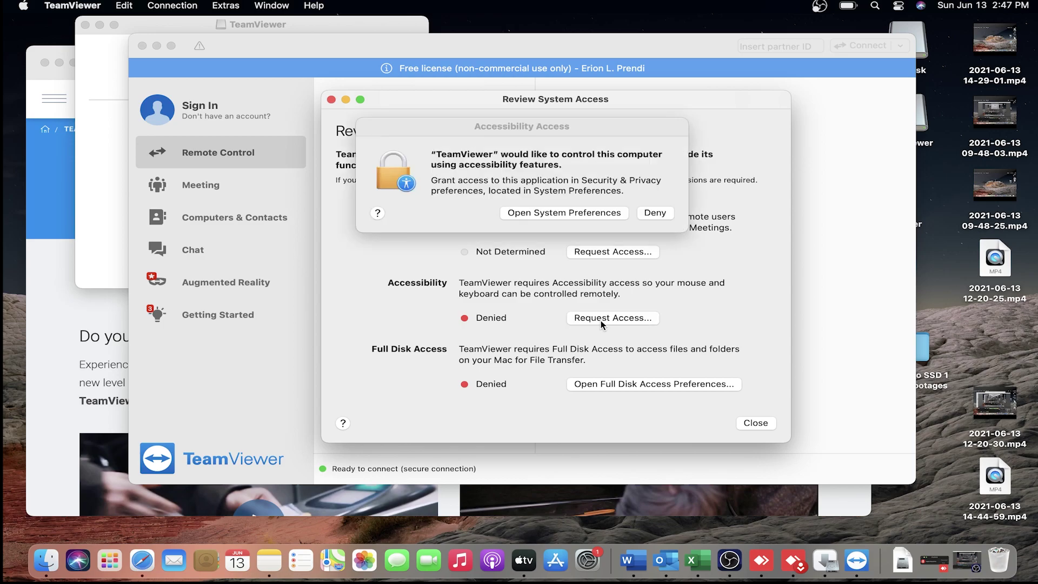
Unlock Security & Privacy, allow TeamViewer under Accessibility, then relock and close the window
click(563, 213)
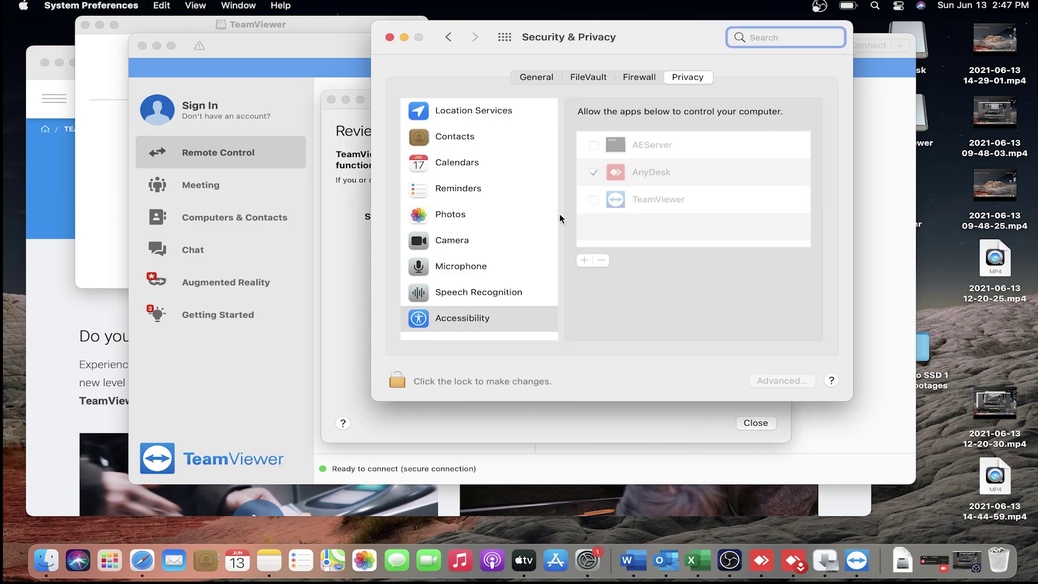
click(398, 381)
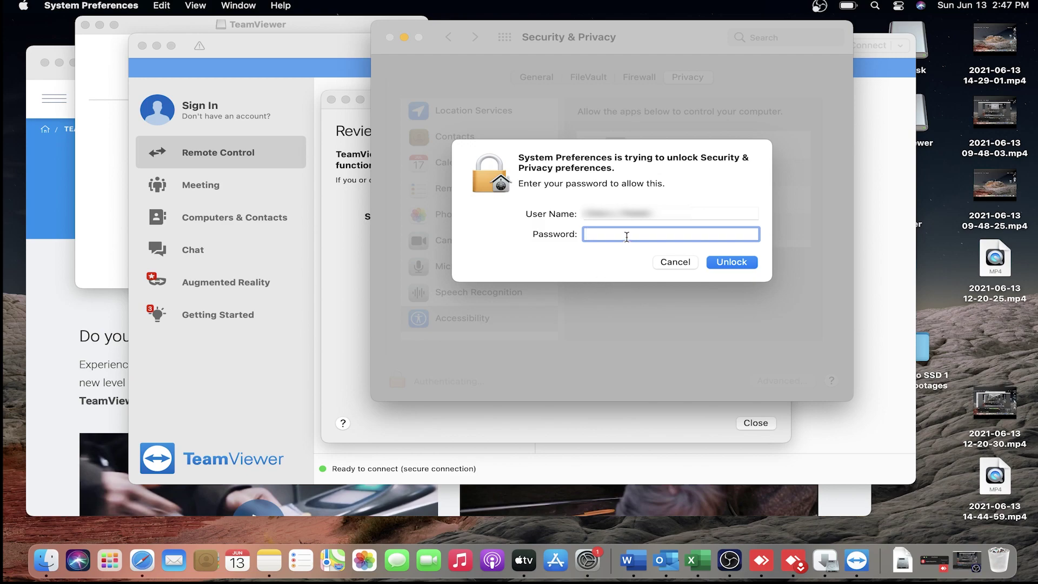
text(************)
click(727, 262)
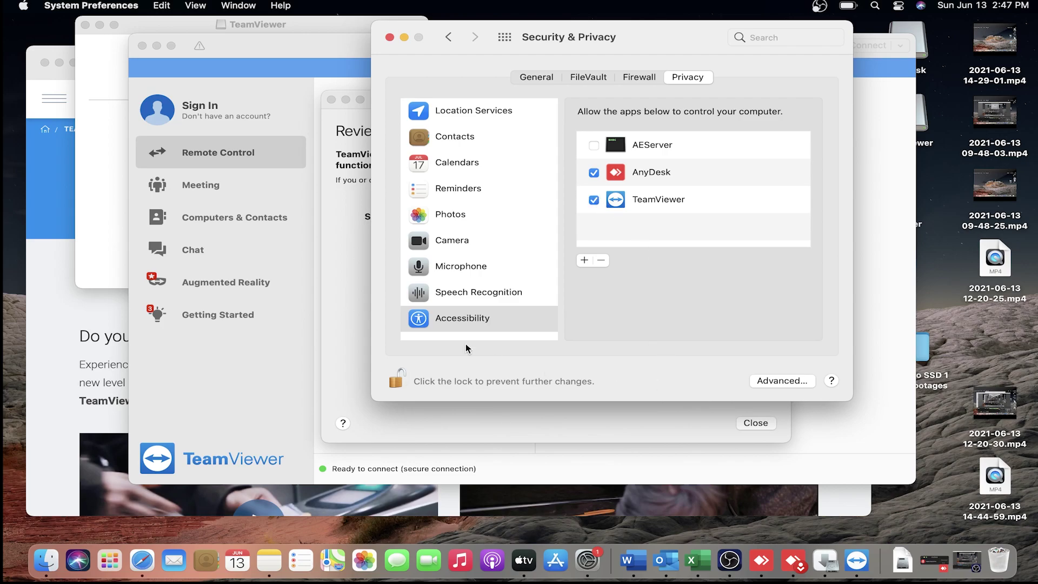
click(397, 380)
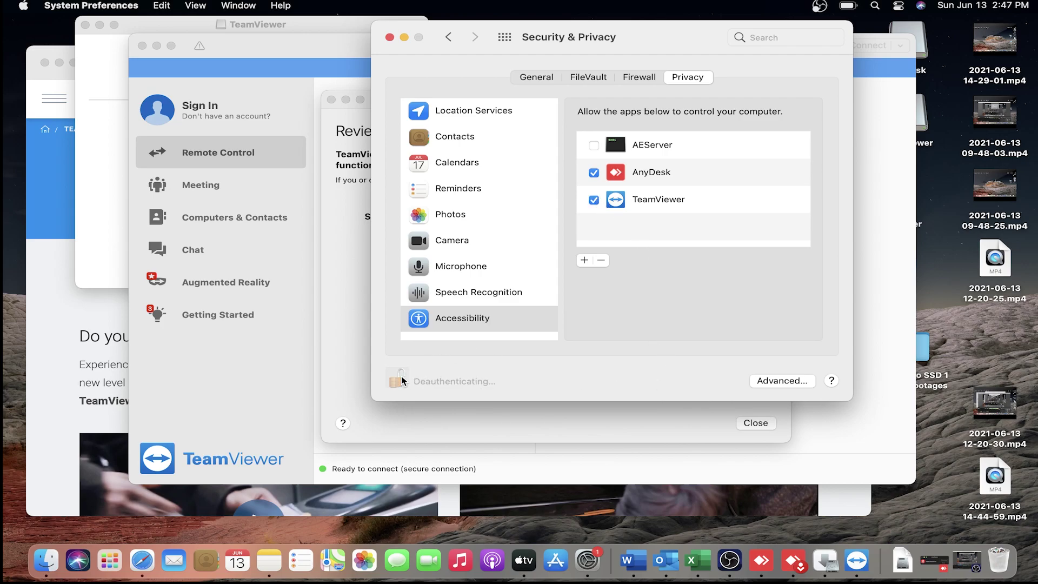
click(388, 37)
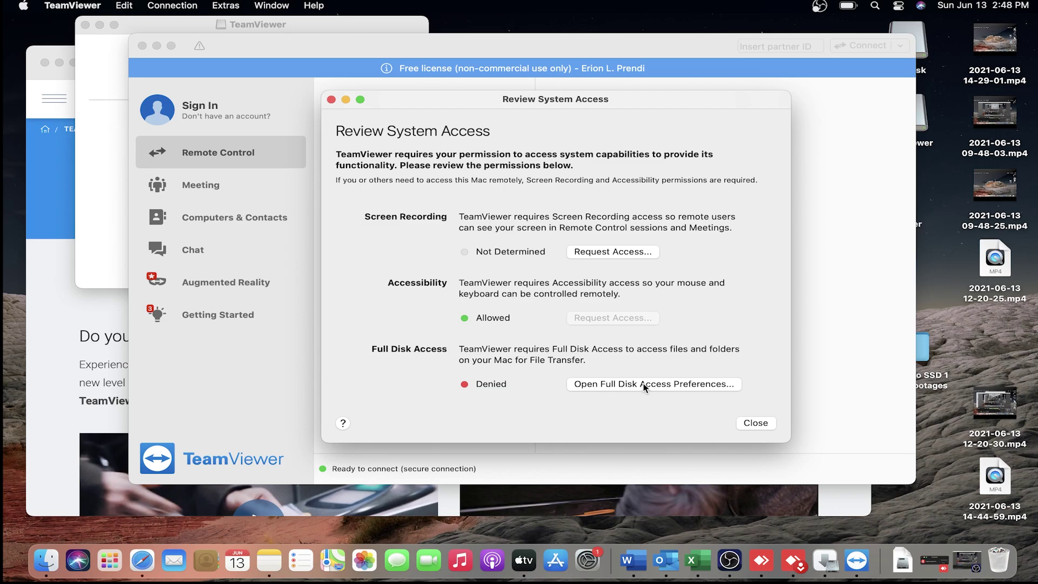
Open Full Disk Access preferences from TeamViewer's Review System Access dialog
click(646, 384)
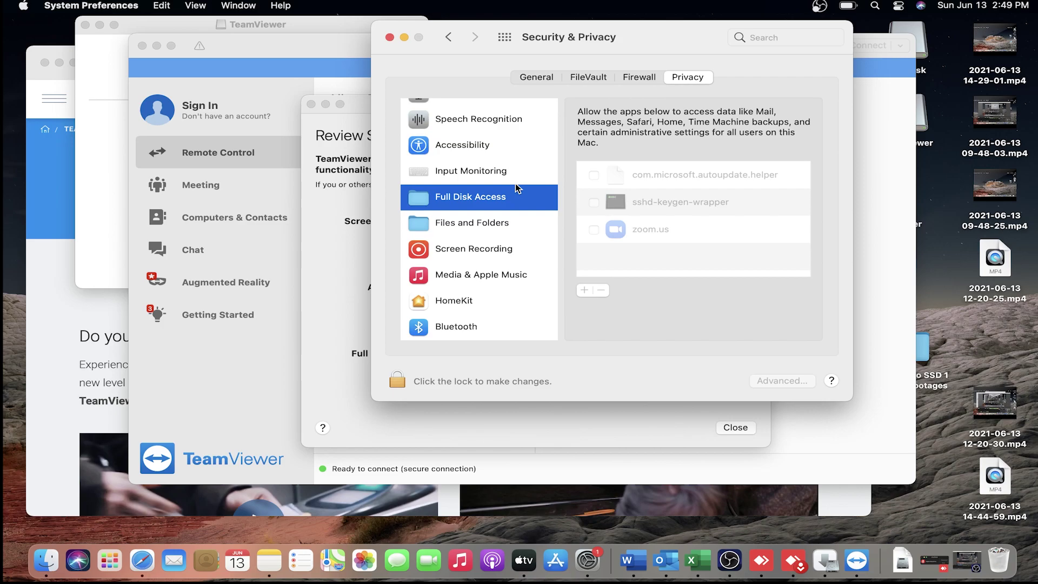
Select Full Disk Access in Security & Privacy and unlock the settings with the password
click(493, 226)
click(497, 200)
click(494, 225)
click(492, 202)
click(397, 379)
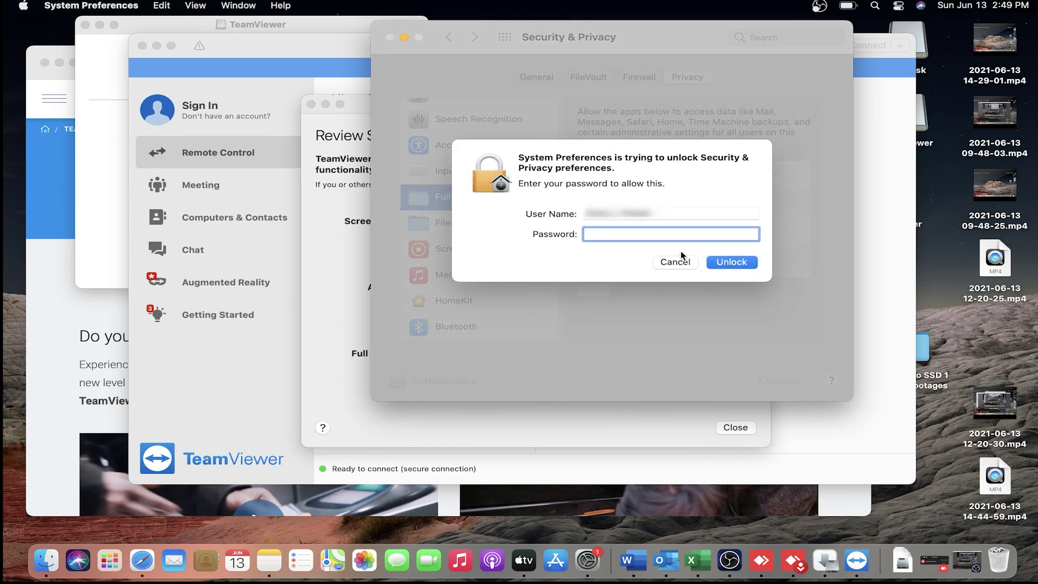
click(739, 262)
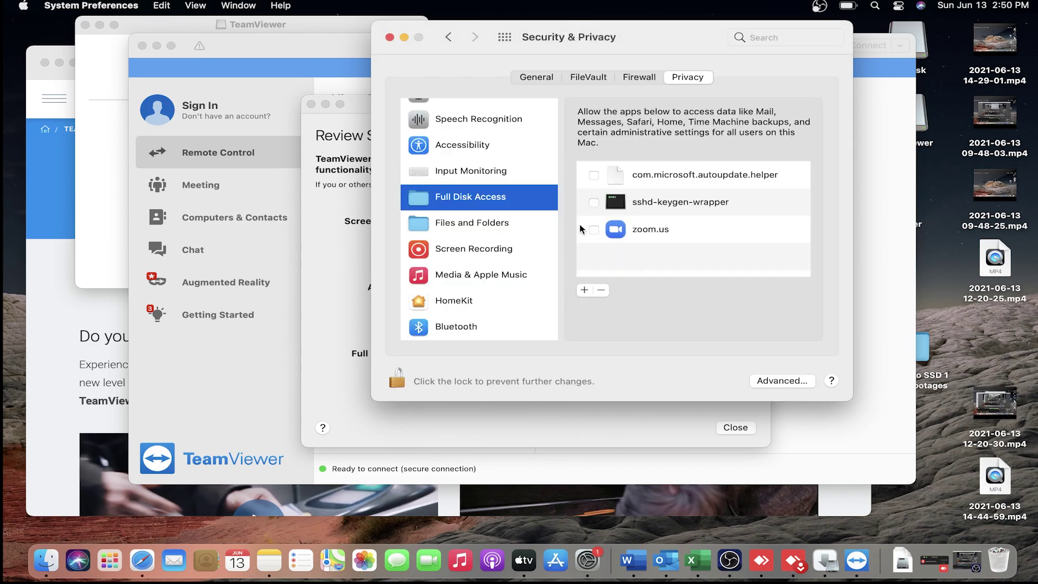
Add TeamViewer from Applications to the Full Disk Access list, then quit and reopen TeamViewer
click(584, 289)
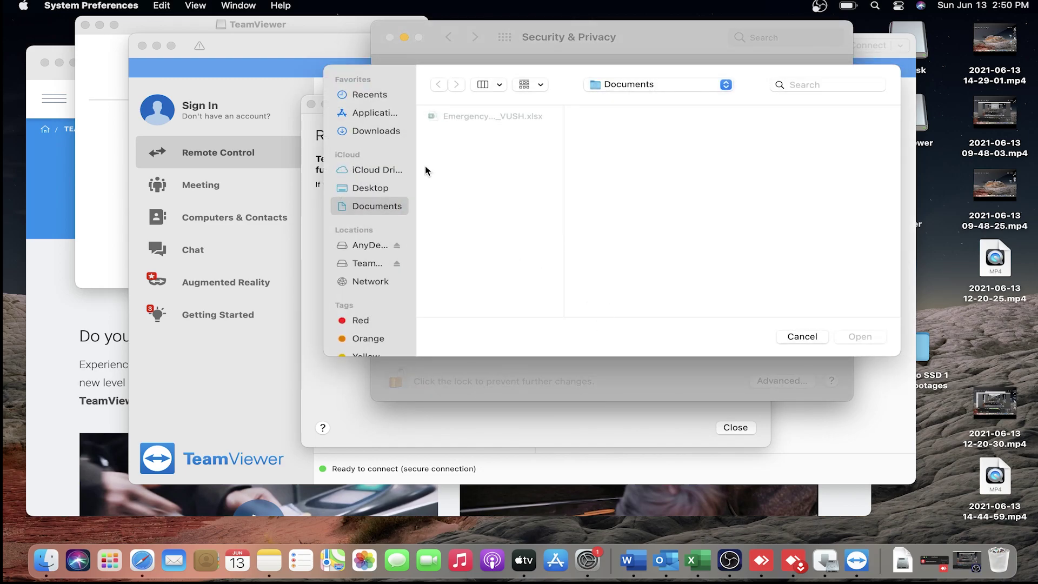
click(373, 114)
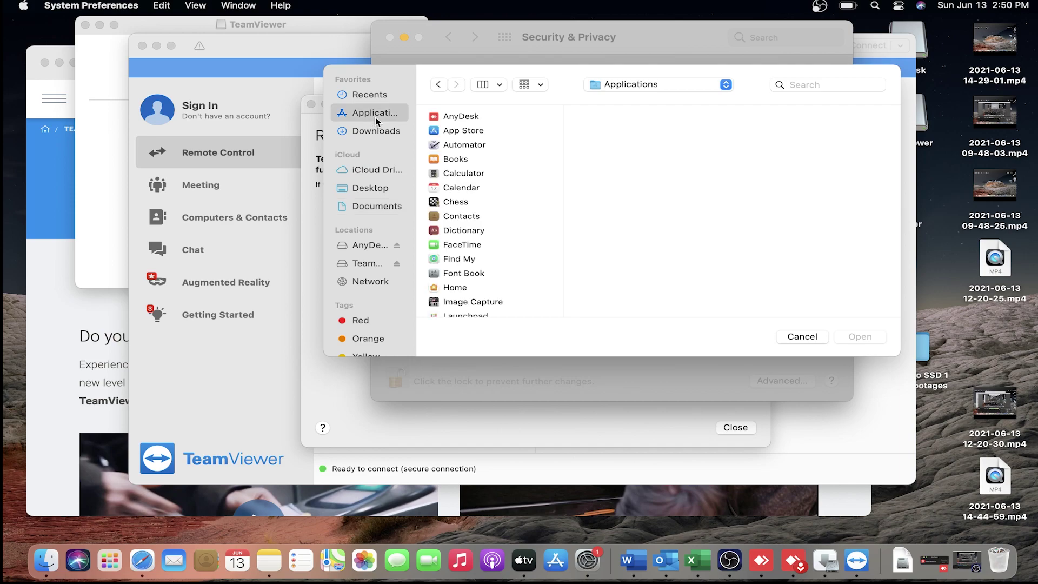
click(814, 86)
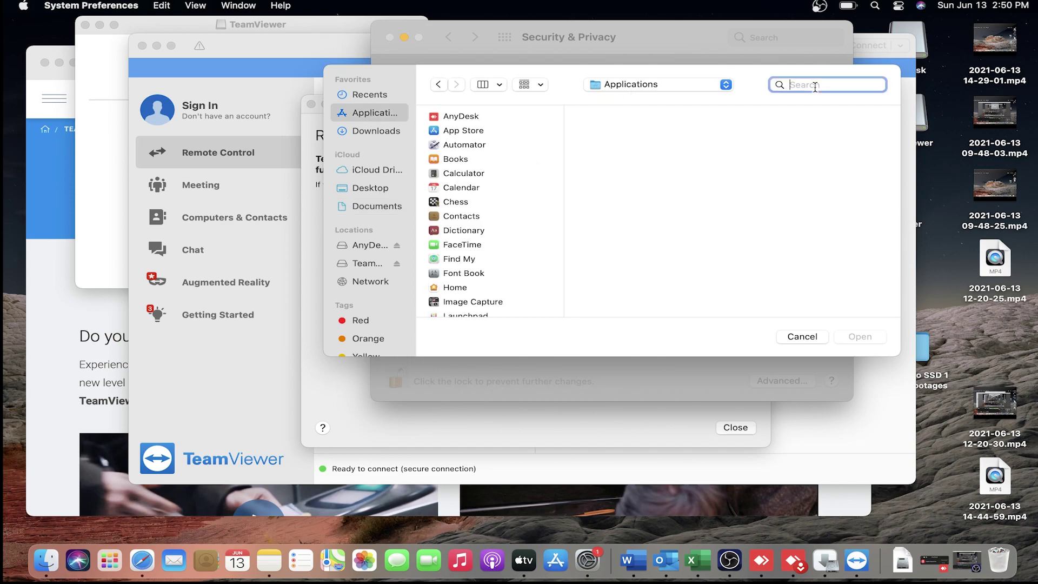
text(team)
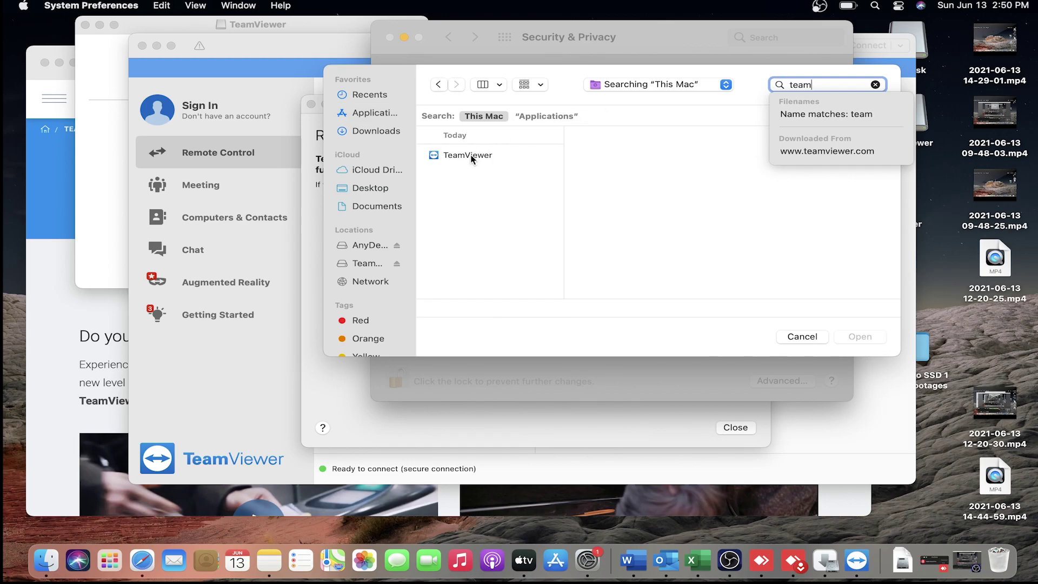
click(471, 156)
click(850, 337)
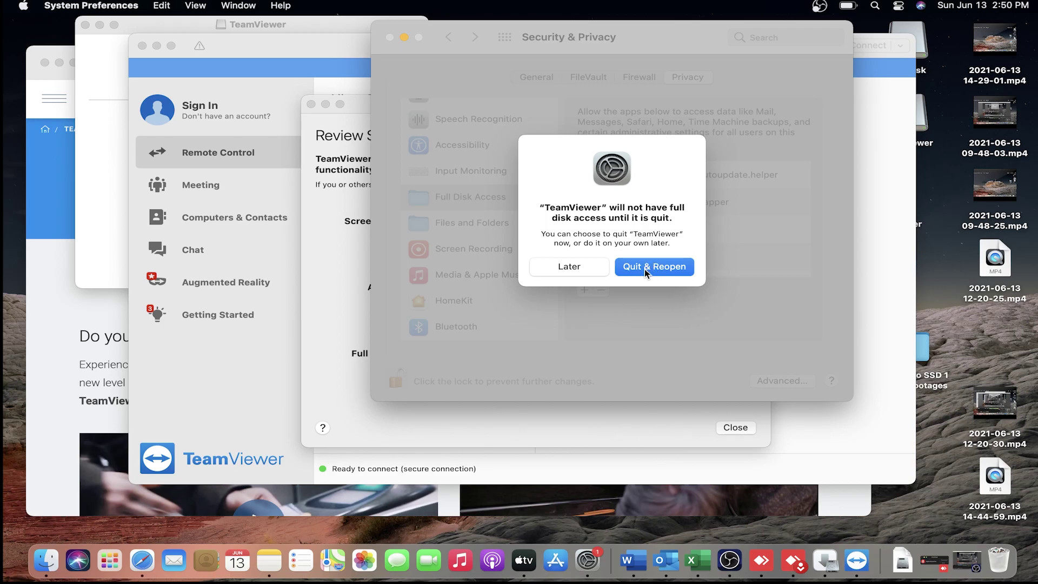
click(647, 268)
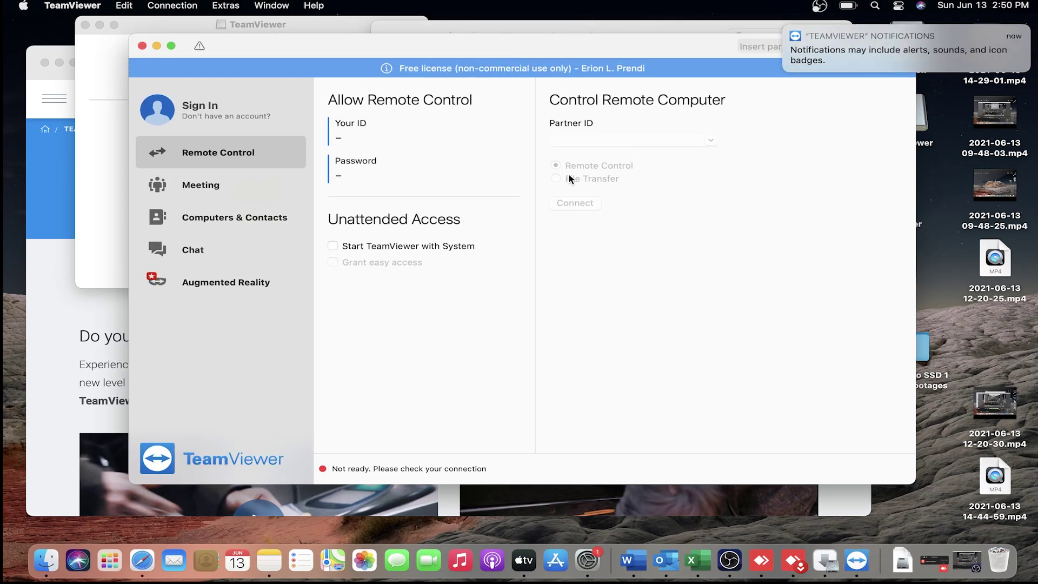
Minimize TeamViewer, close the TeamViewer disk image and move the installer to Trash
click(158, 47)
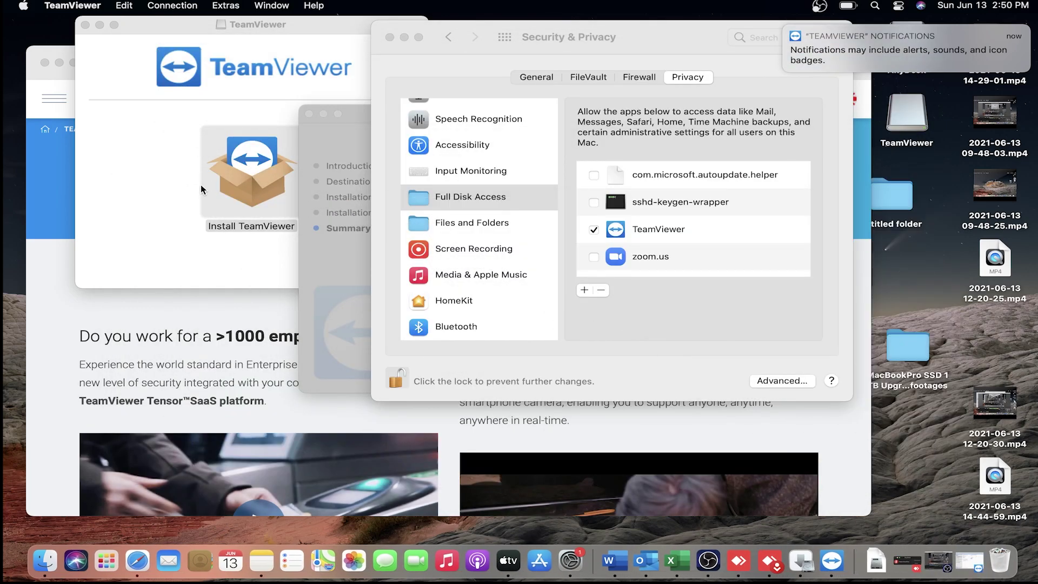
click(85, 24)
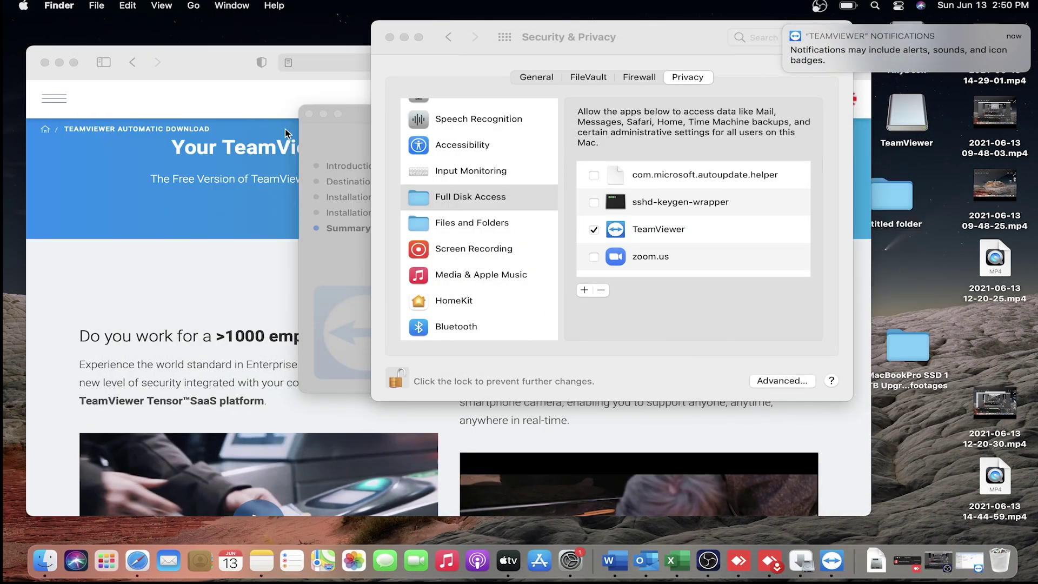
click(347, 146)
click(551, 311)
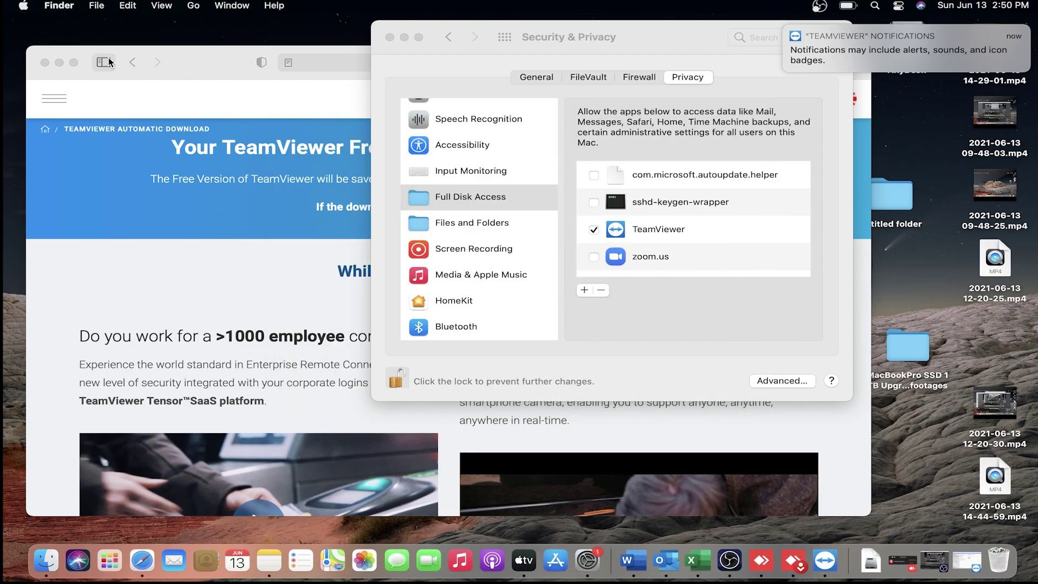
Close the Safari download page and move the Security & Privacy window to the left
click(46, 62)
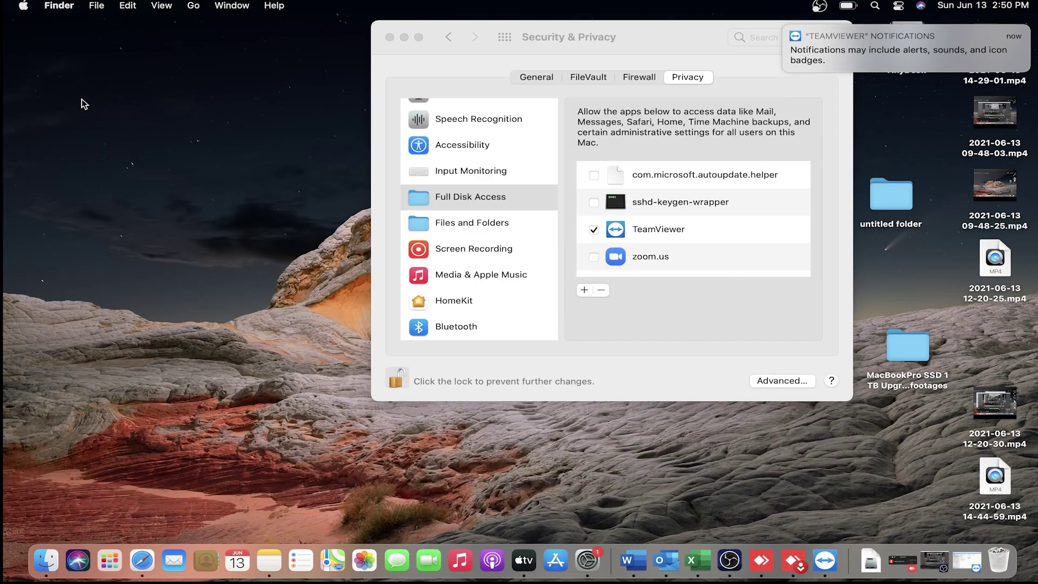
click(665, 51)
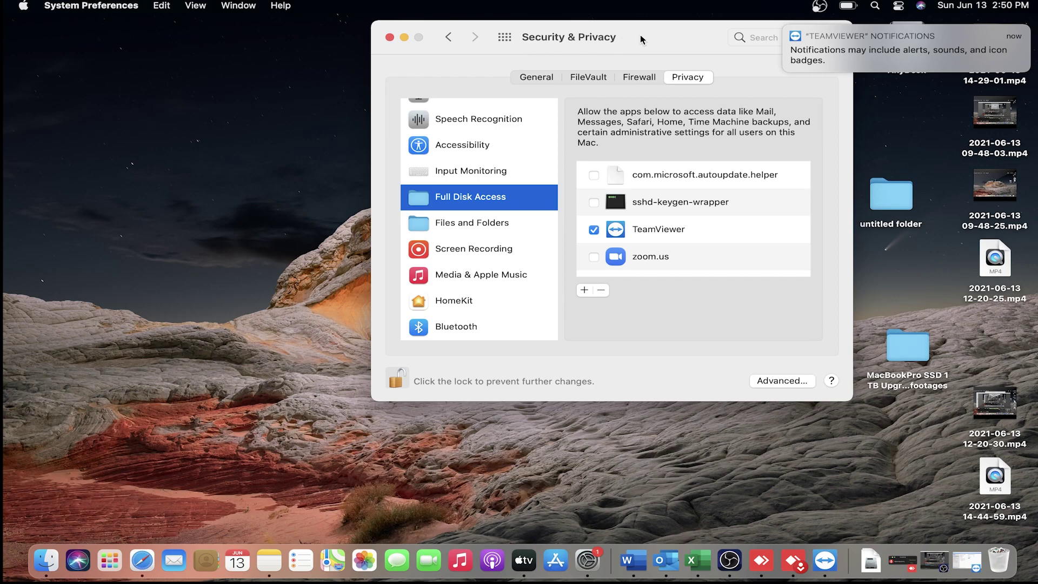
drag(640, 35, 327, 62)
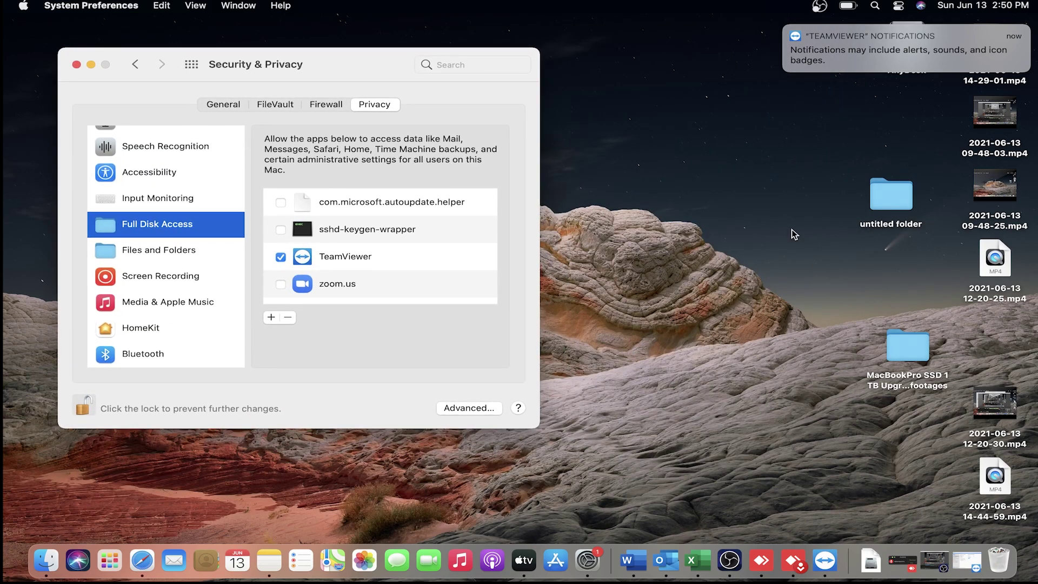
Restore TeamViewer from the Dock, move its window left and dismiss the lifeAR promotion
click(824, 560)
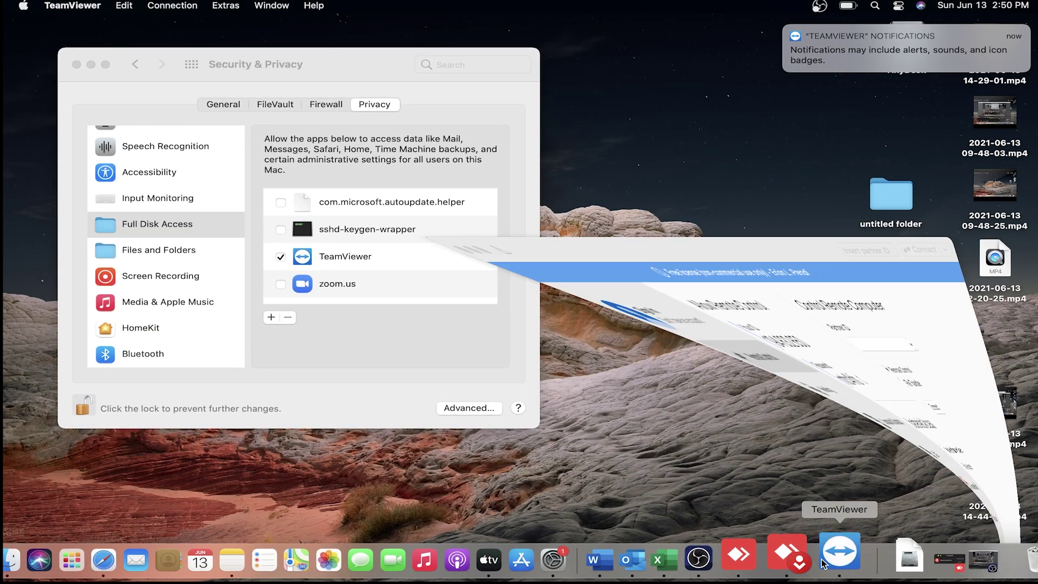
drag(599, 44, 513, 61)
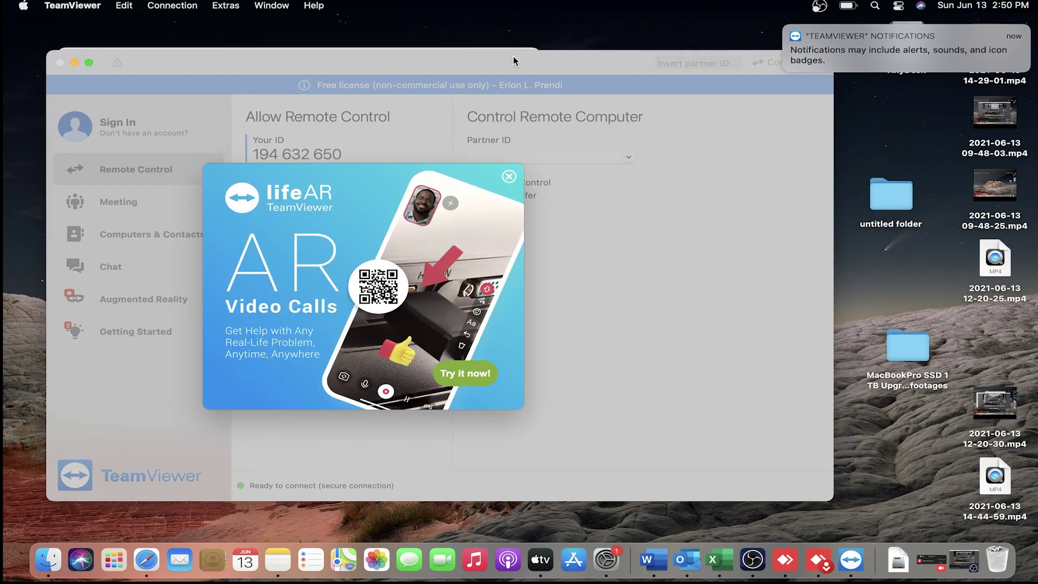
click(511, 175)
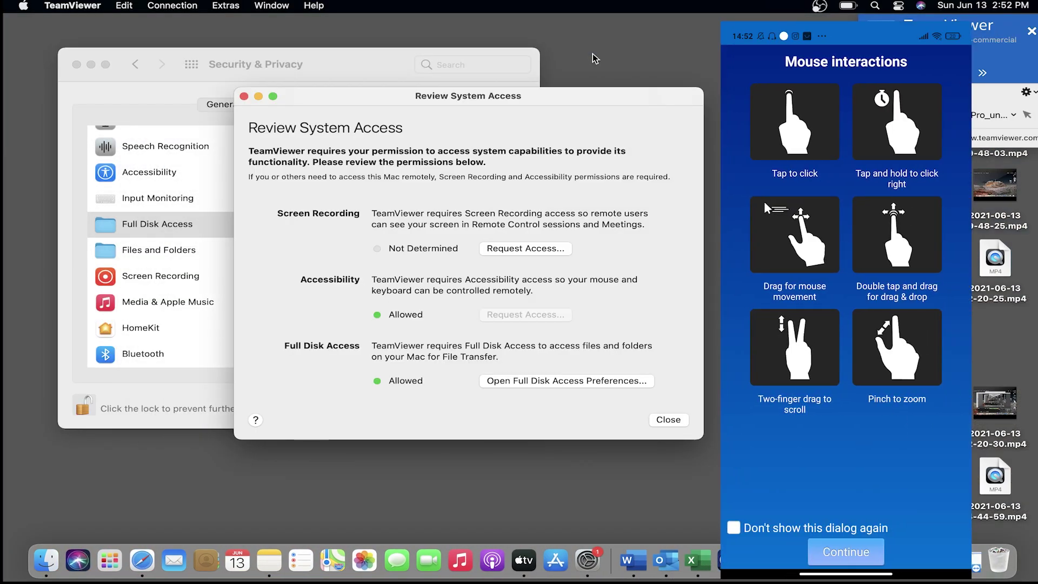
Check TeamViewer under Screen Recording, then Quit & Reopen it and acknowledge the ended connection
click(668, 419)
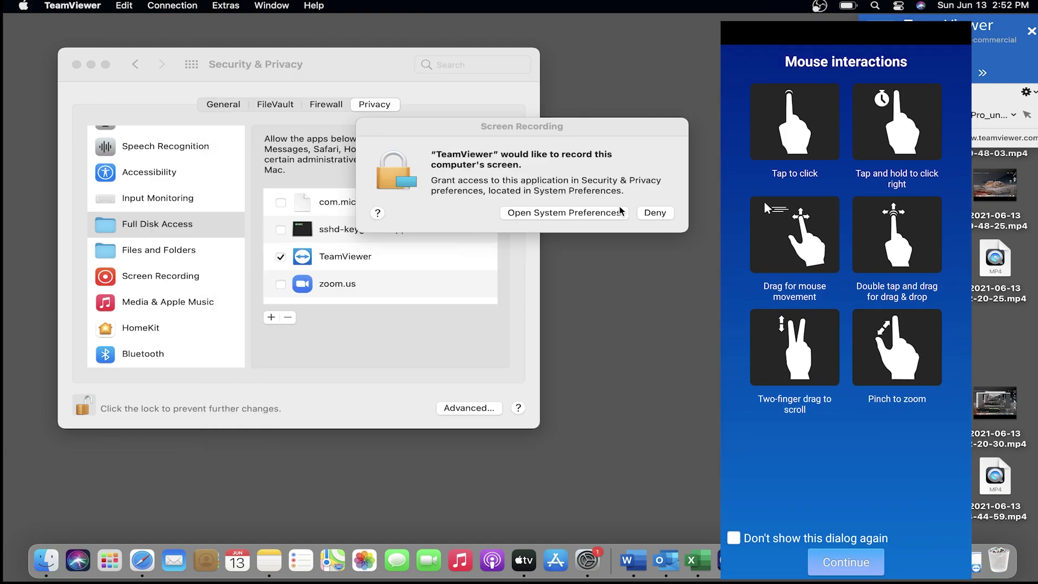
click(593, 213)
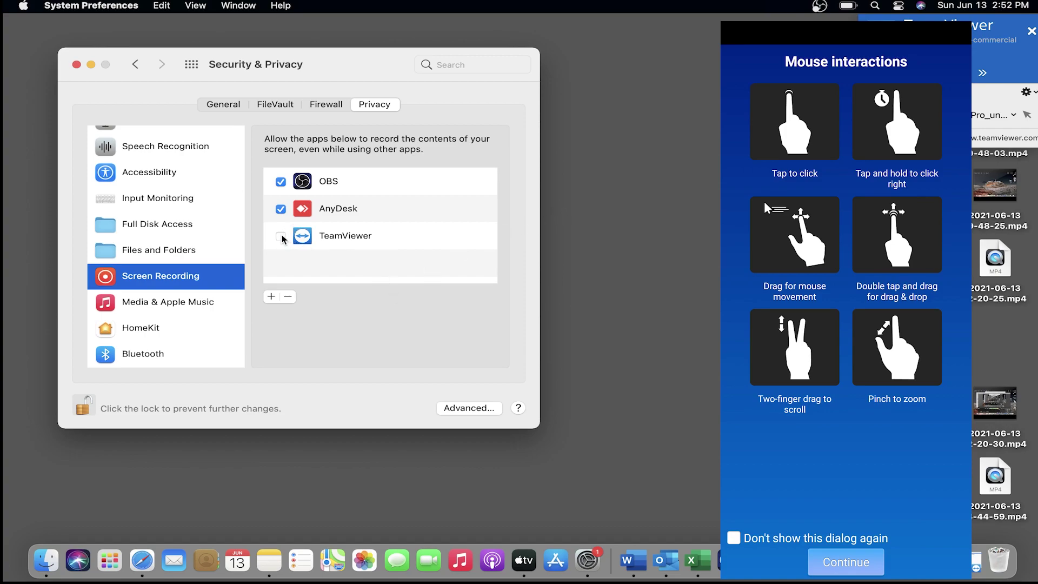
click(283, 237)
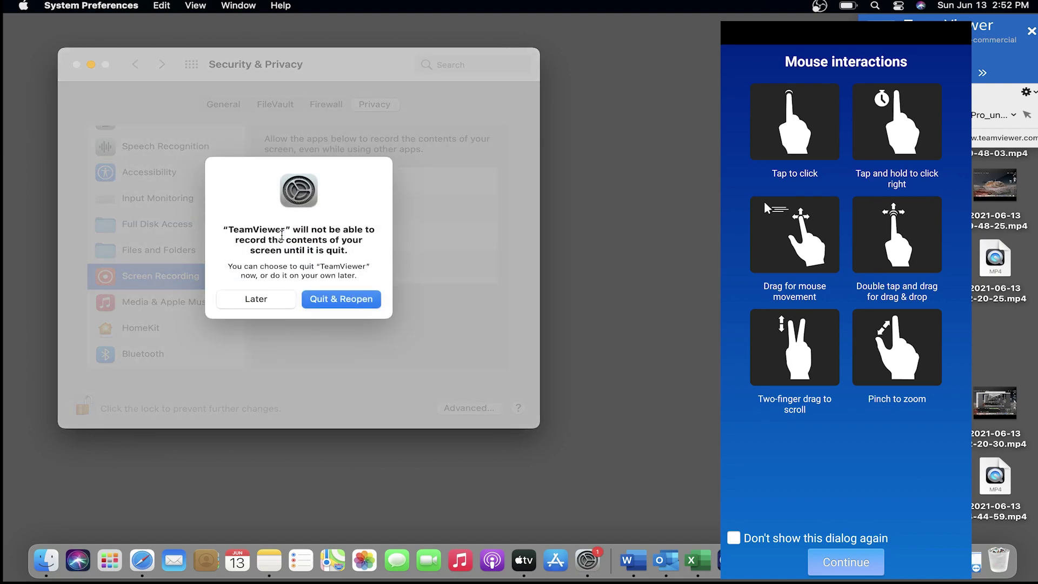
click(331, 301)
click(664, 195)
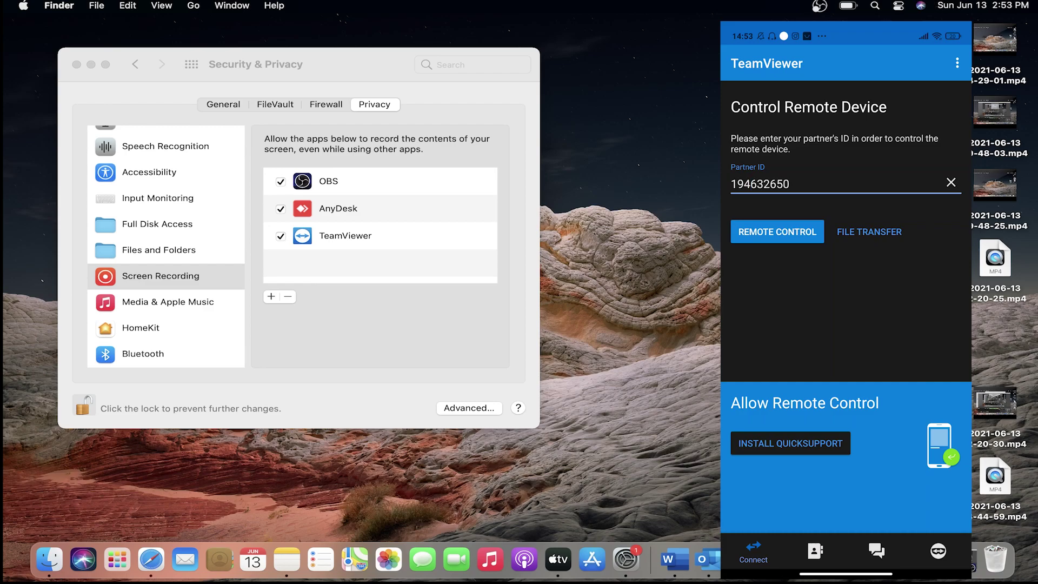
Launch TeamViewer from Spotlight with 'te' and move its window further left
click(875, 5)
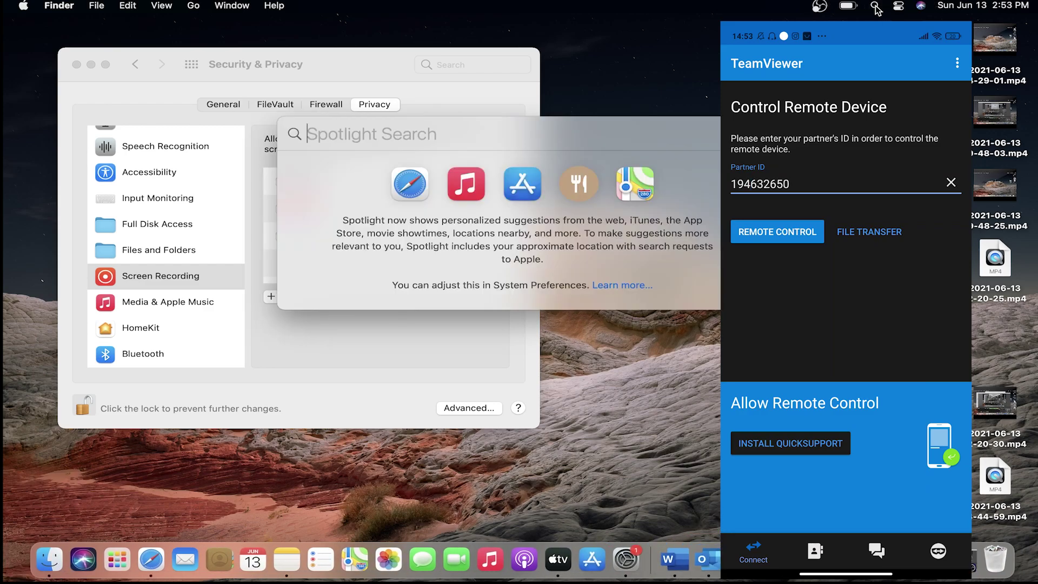
text(te)
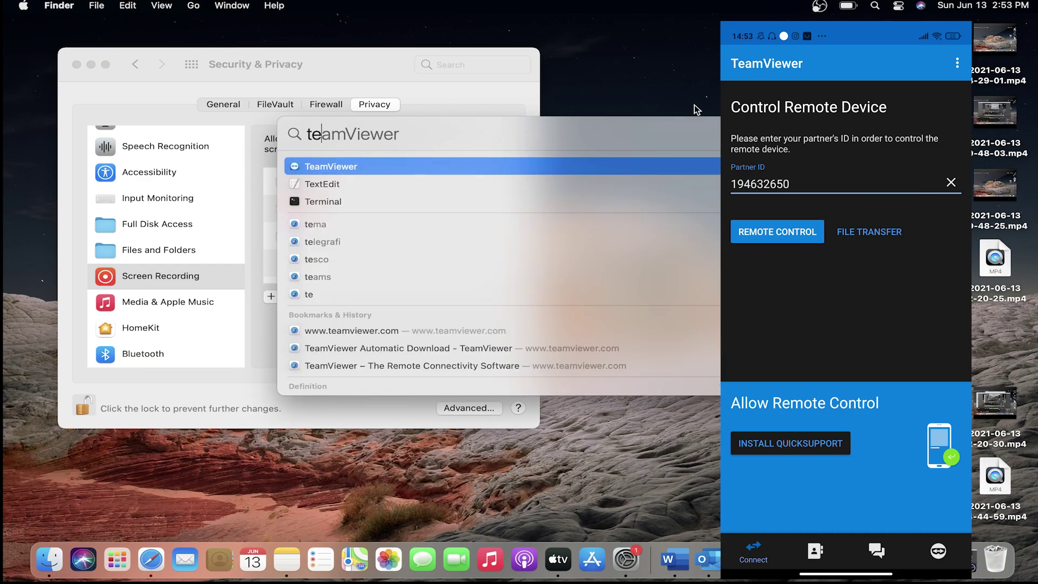
key(Return)
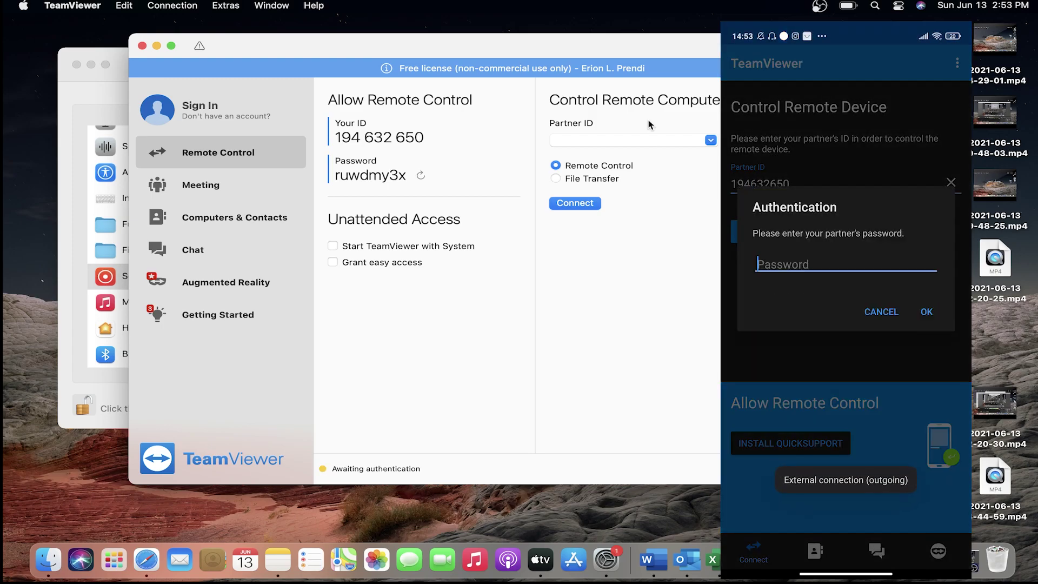
drag(594, 44, 509, 55)
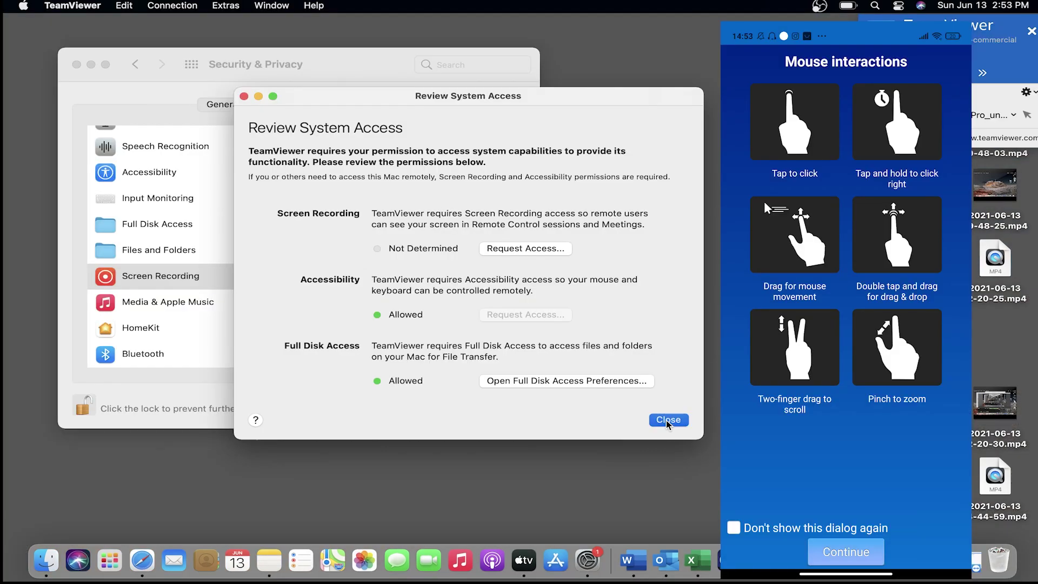
Close the access review and Security & Privacy window, then show About TeamViewer (version 15.18.5)
click(667, 423)
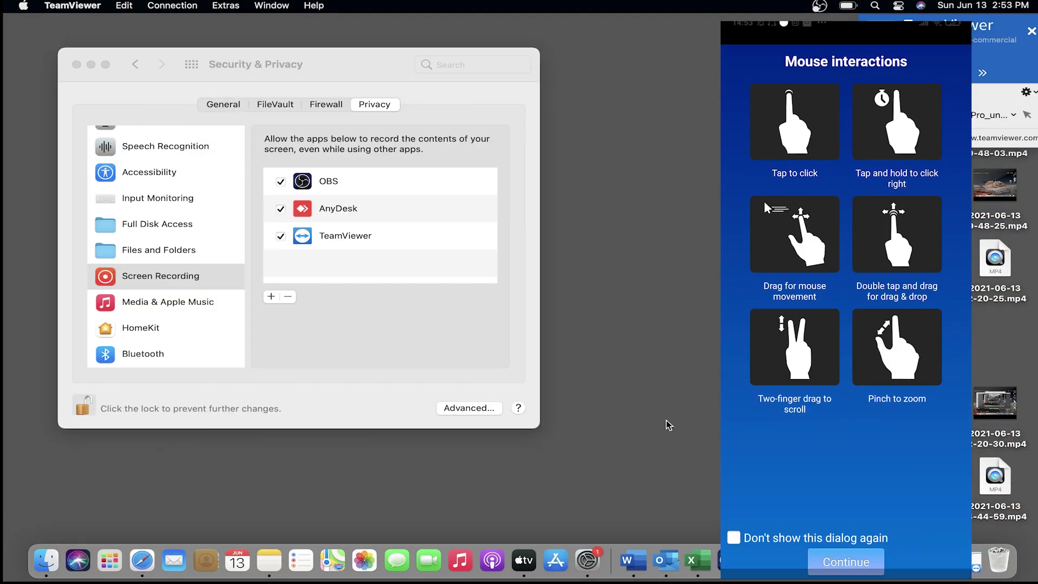
click(75, 64)
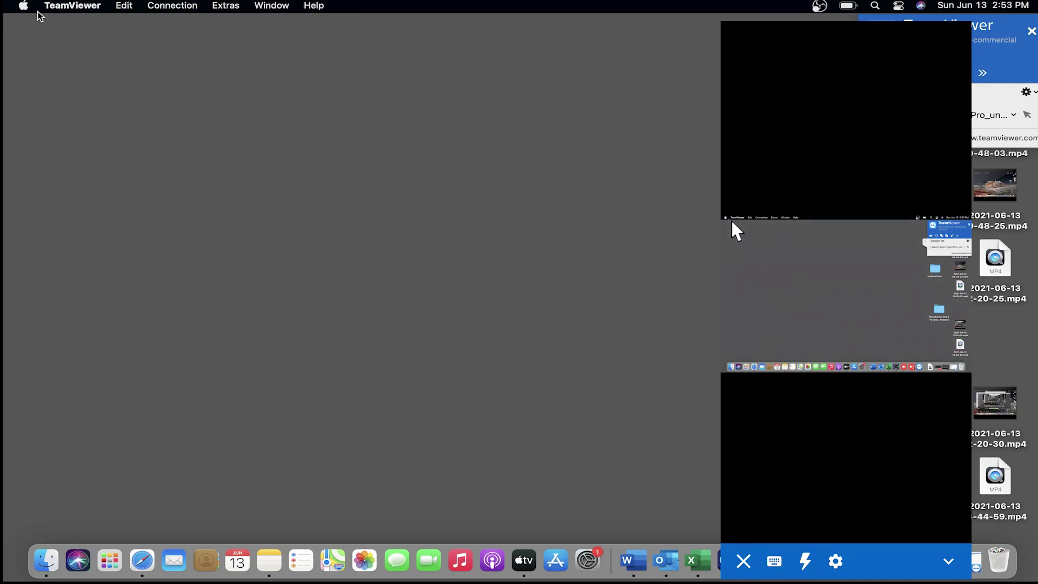
click(38, 8)
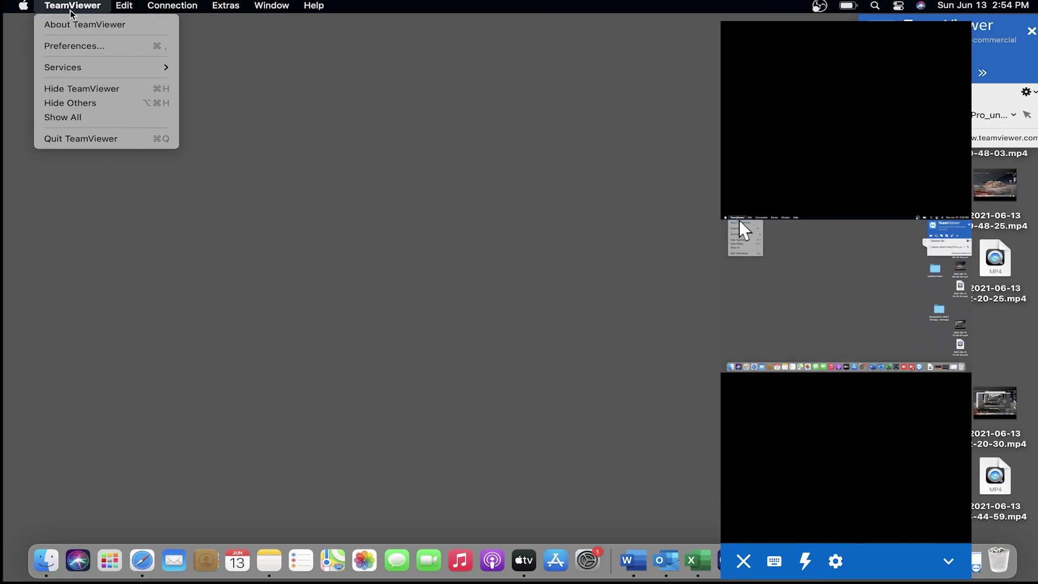
click(71, 26)
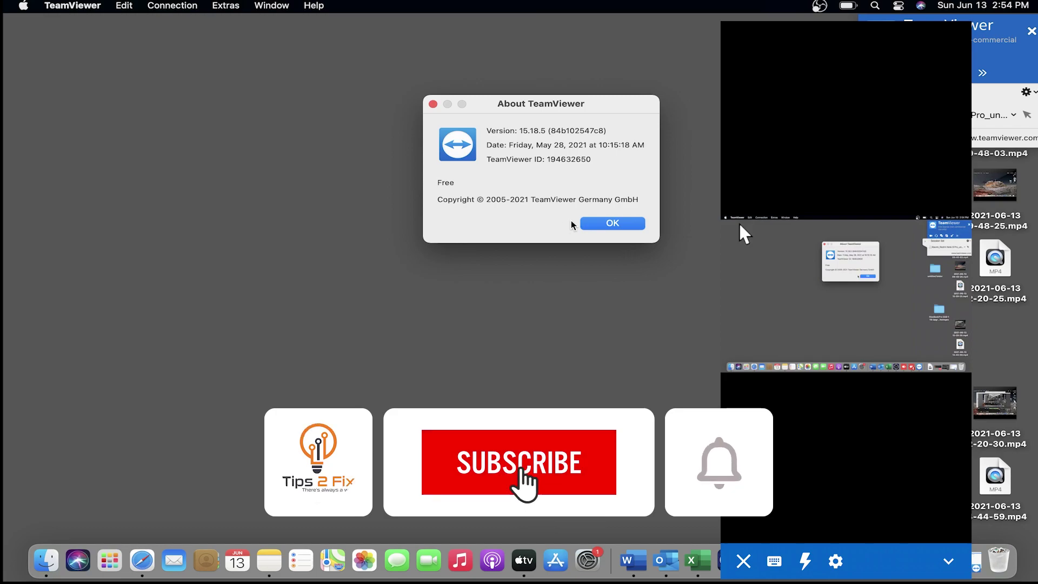
Dismiss the About TeamViewer dialog with OK
click(600, 224)
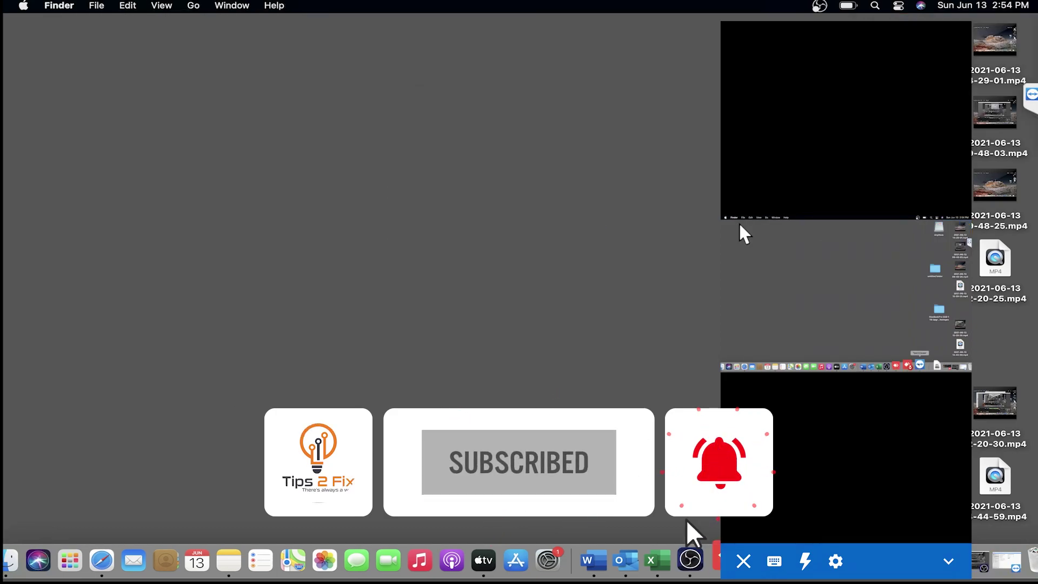